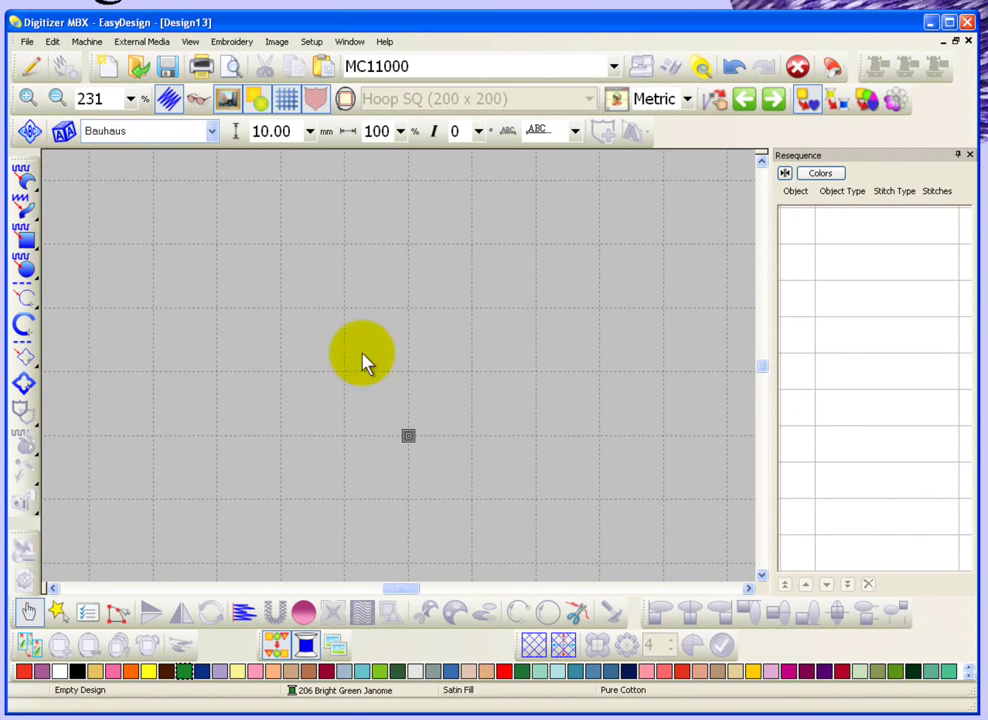
# Step: Draw a weave-filled rectangle by placing its two opposite corners
pyautogui.click(29, 238)
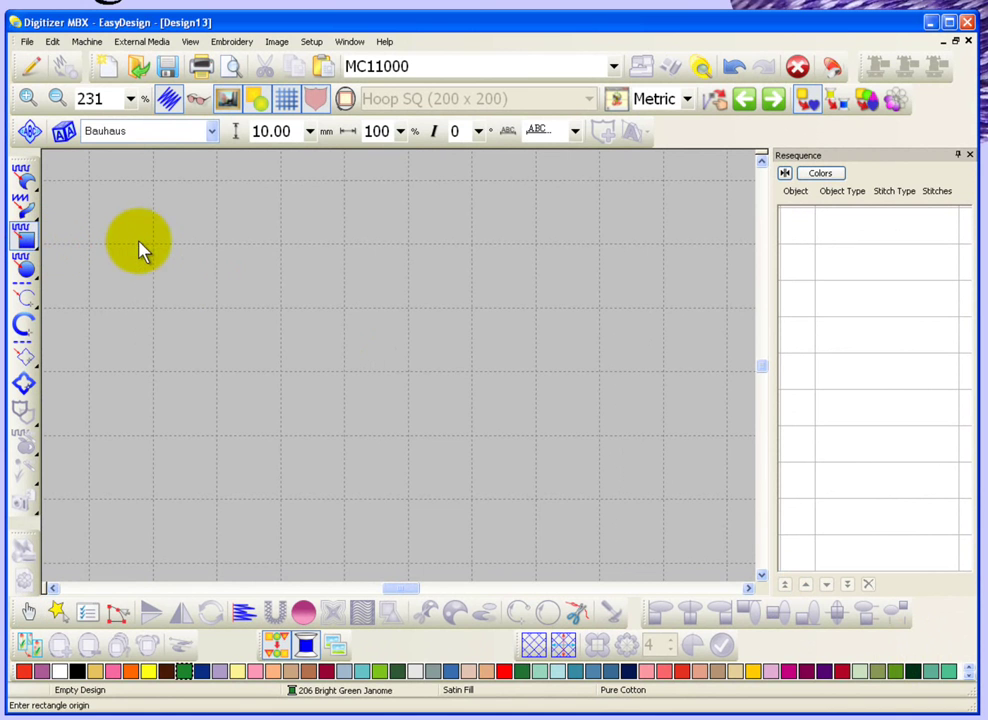
pyautogui.click(147, 241)
pyautogui.click(450, 378)
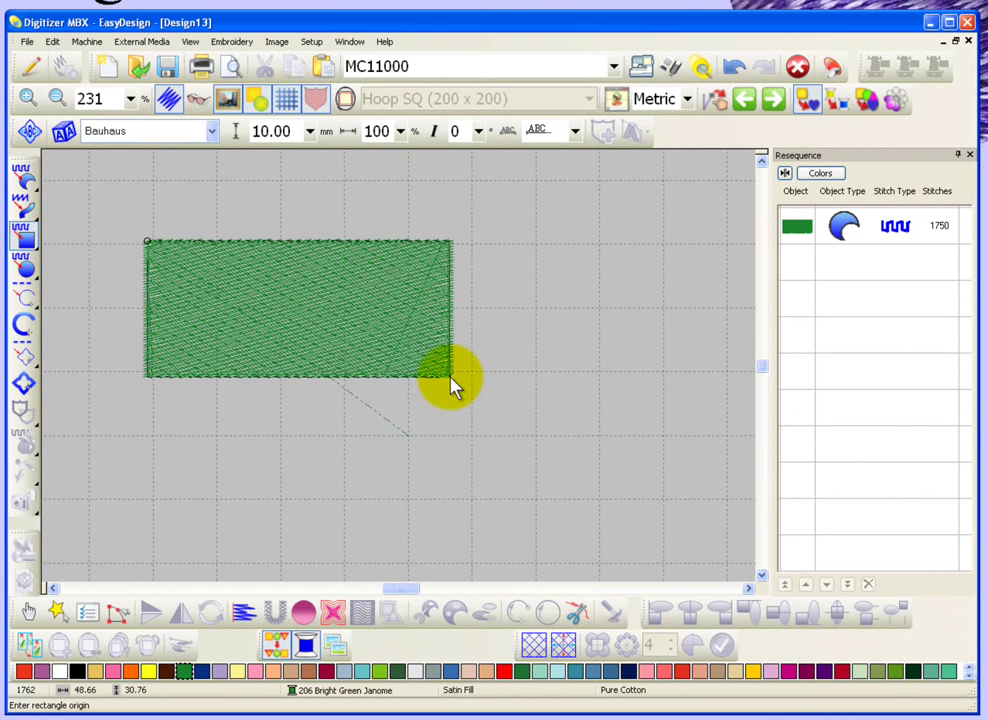
# Step: Widen the rectangle's fill stitch spacing to 2 mm
pyautogui.click(27, 612)
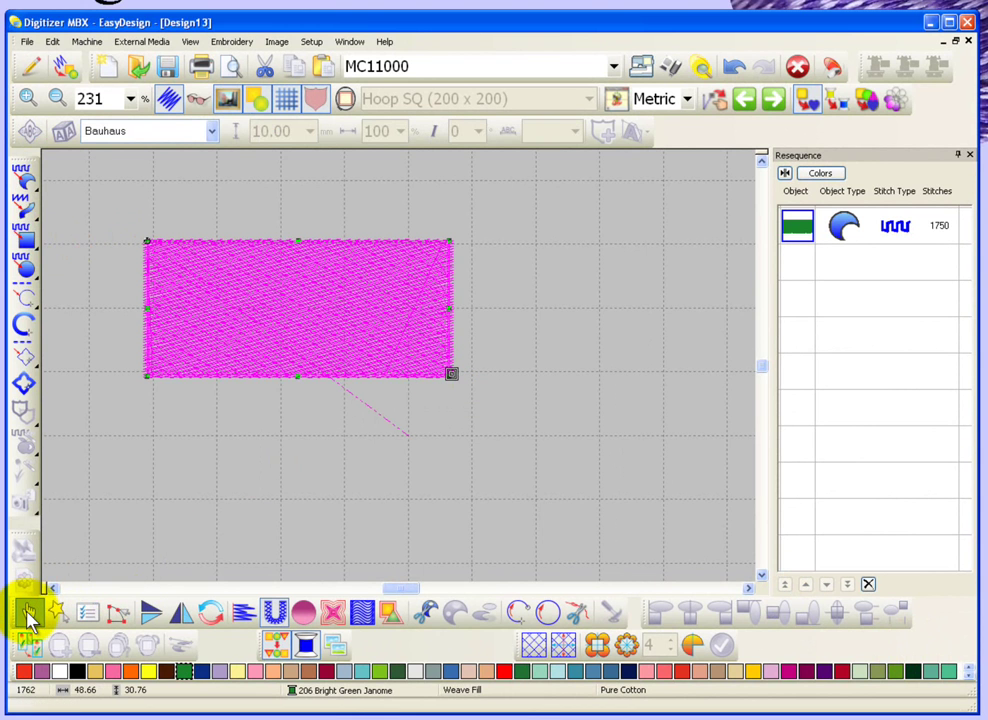
pyautogui.doubleClick(342, 280)
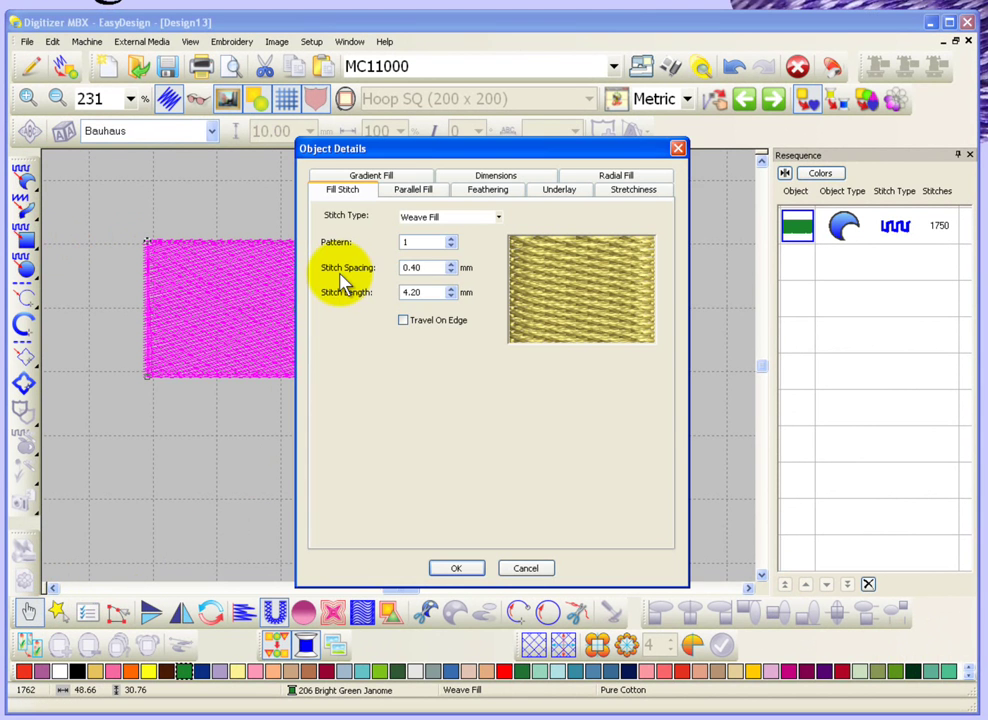
pyautogui.doubleClick(427, 267)
pyautogui.write('2')
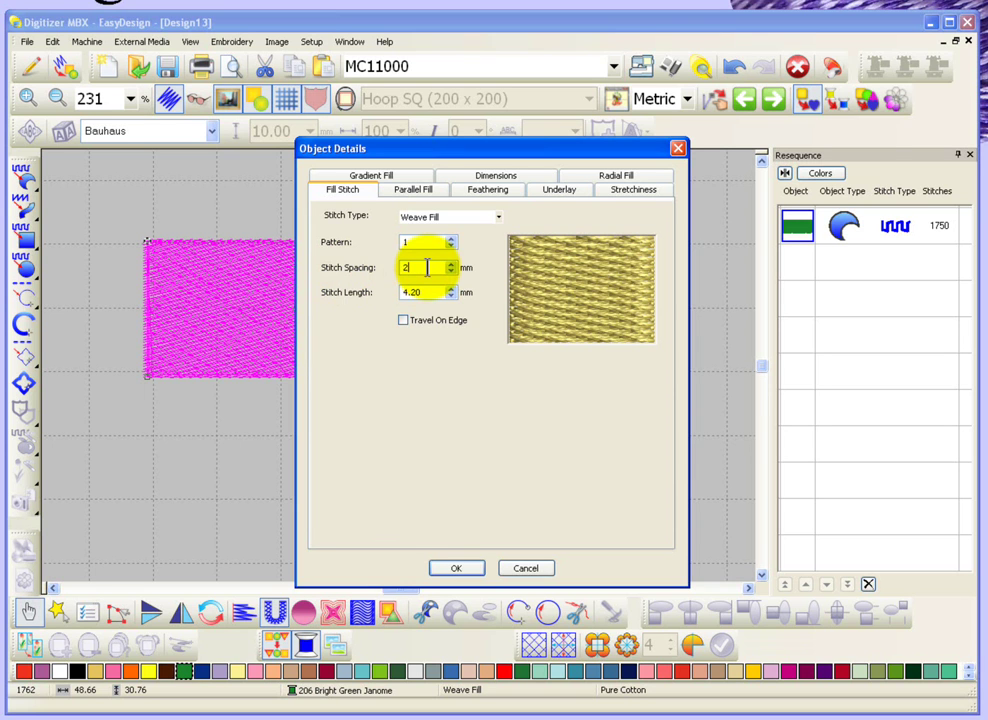
pyautogui.click(459, 569)
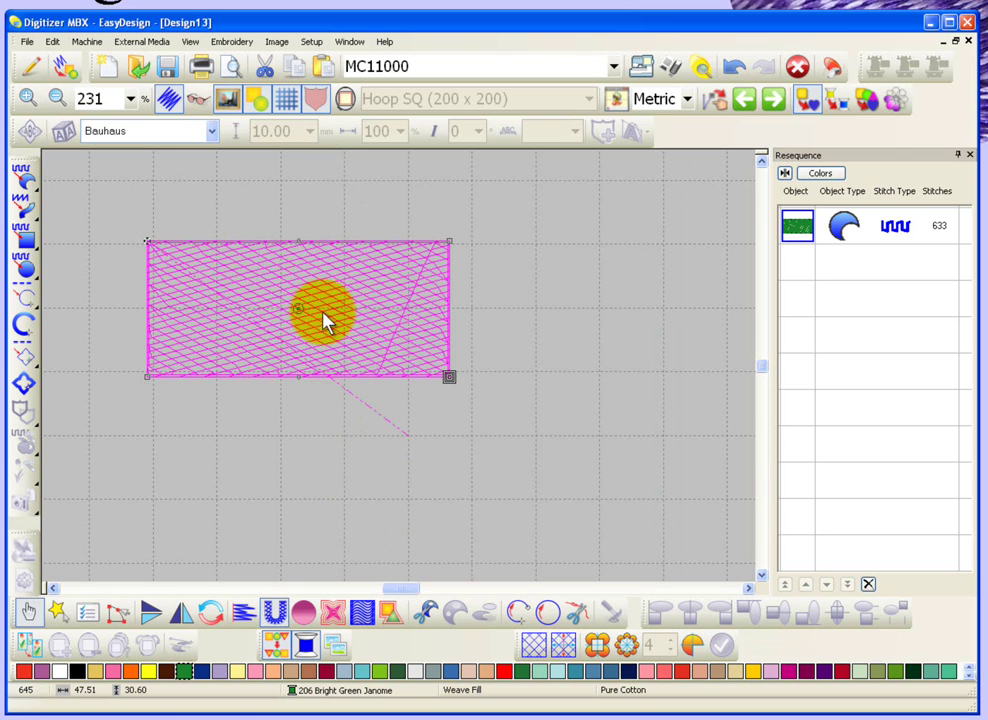
# Step: Zoom in on the rectangle, switch its underlay off, and turn on TrueView realistic thread
pyautogui.press('z')
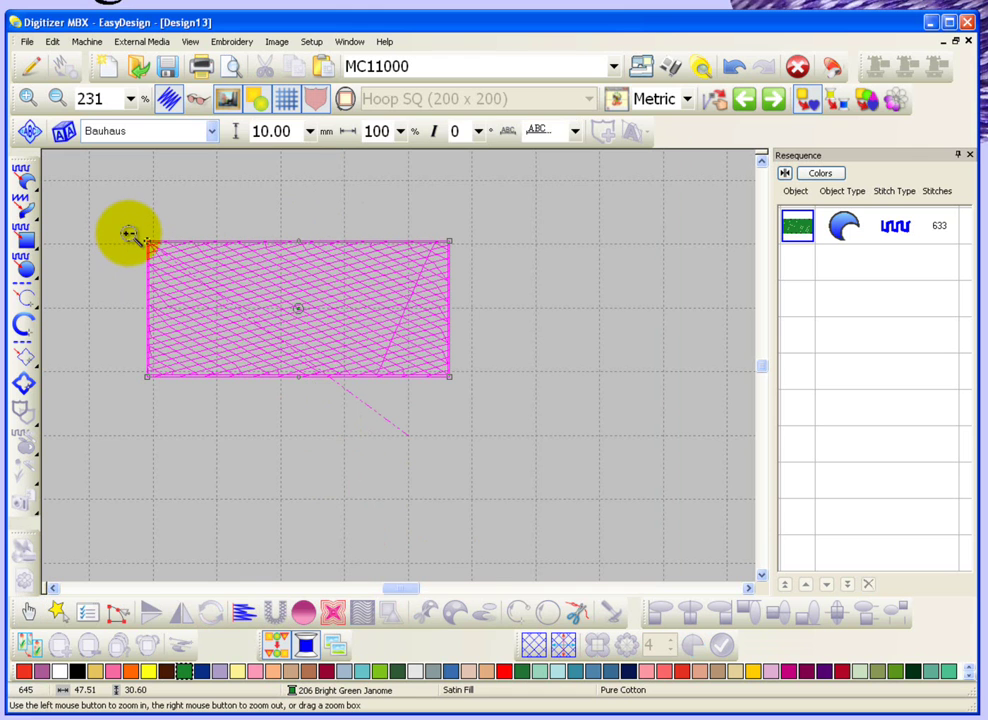
pyautogui.moveTo(128, 233); pyautogui.dragTo(481, 401)
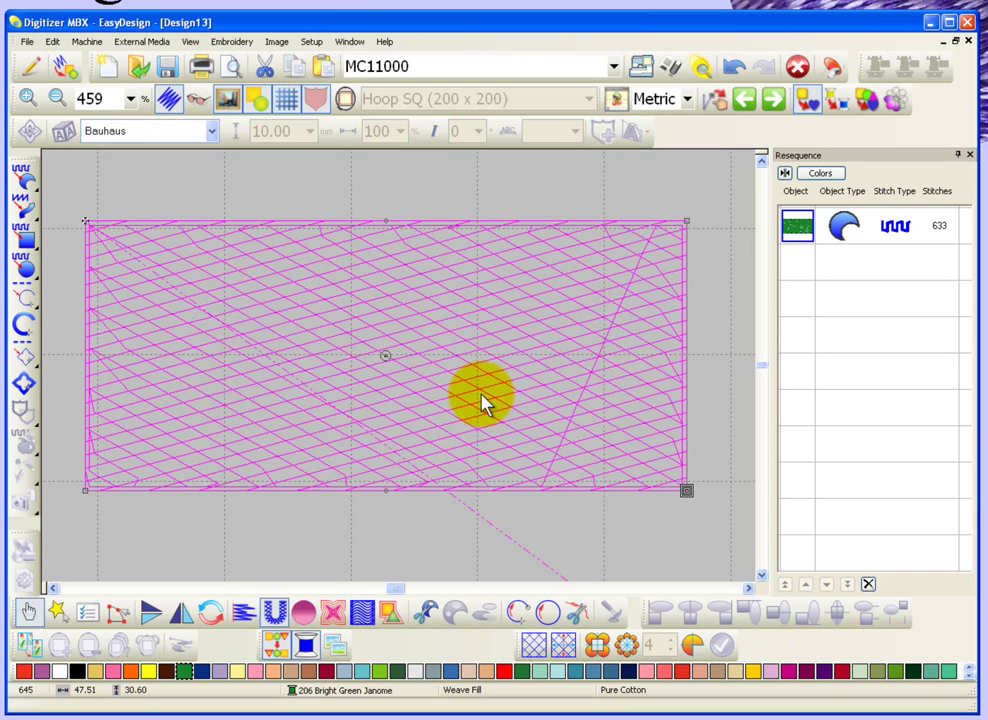
pyautogui.click(275, 612)
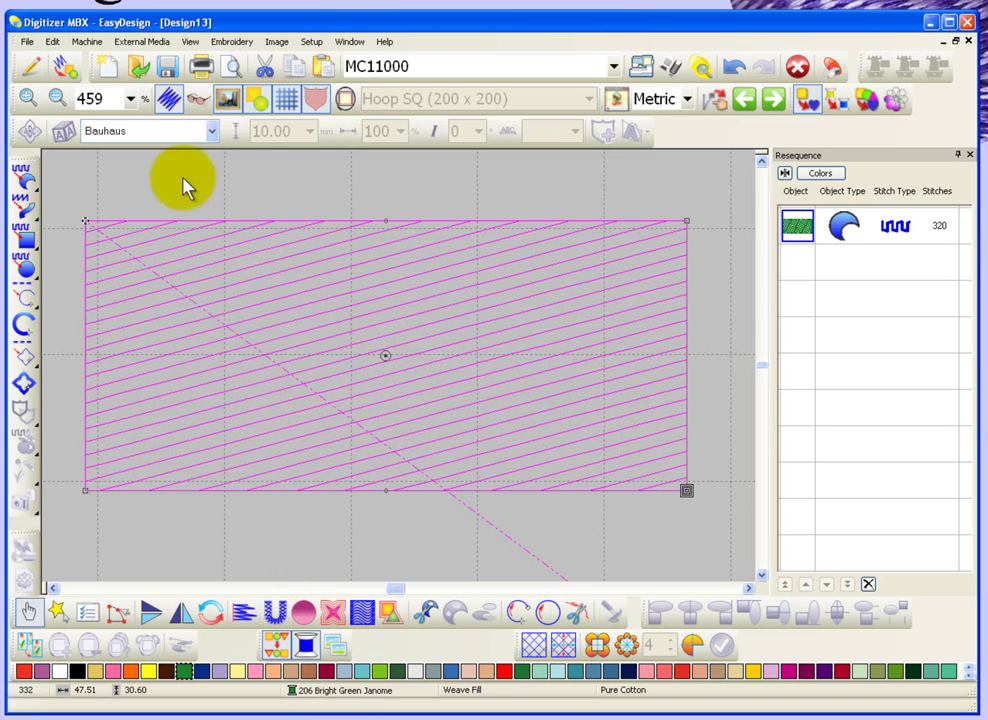
pyautogui.click(199, 98)
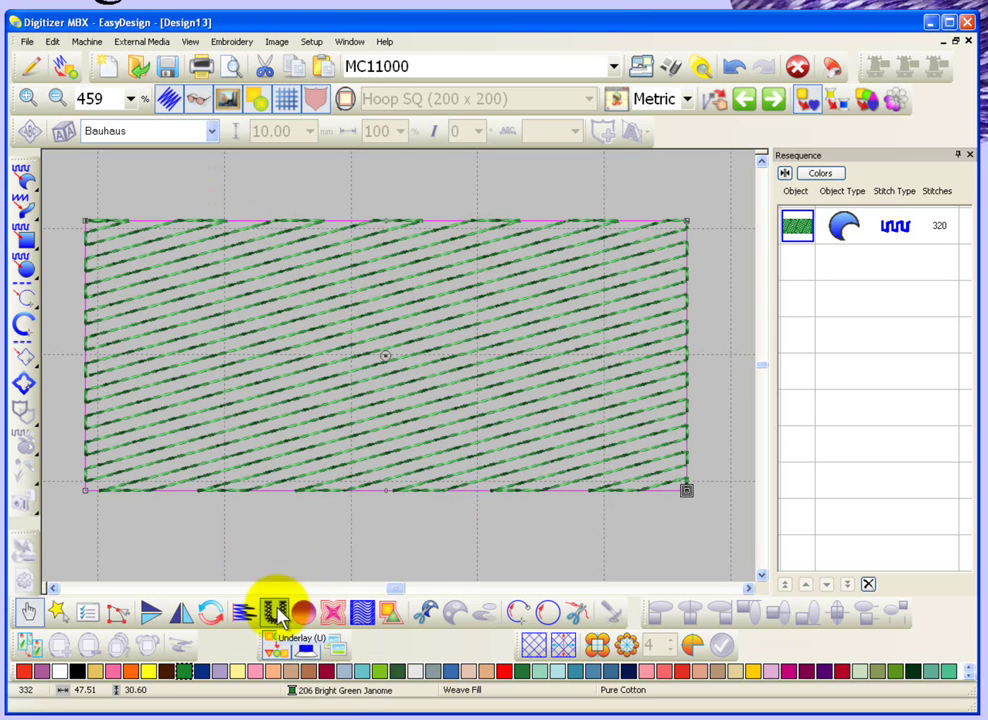
# Step: Re-enable the rectangle's underlay with the Edge Run + Weave type
pyautogui.doubleClick(433, 342)
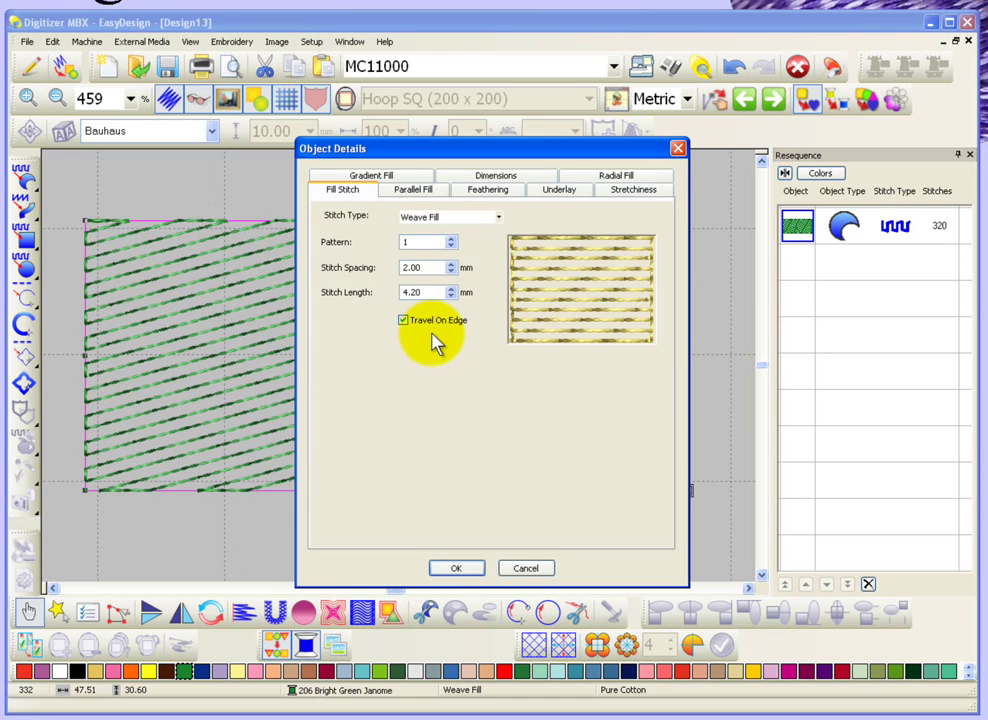
pyautogui.click(566, 192)
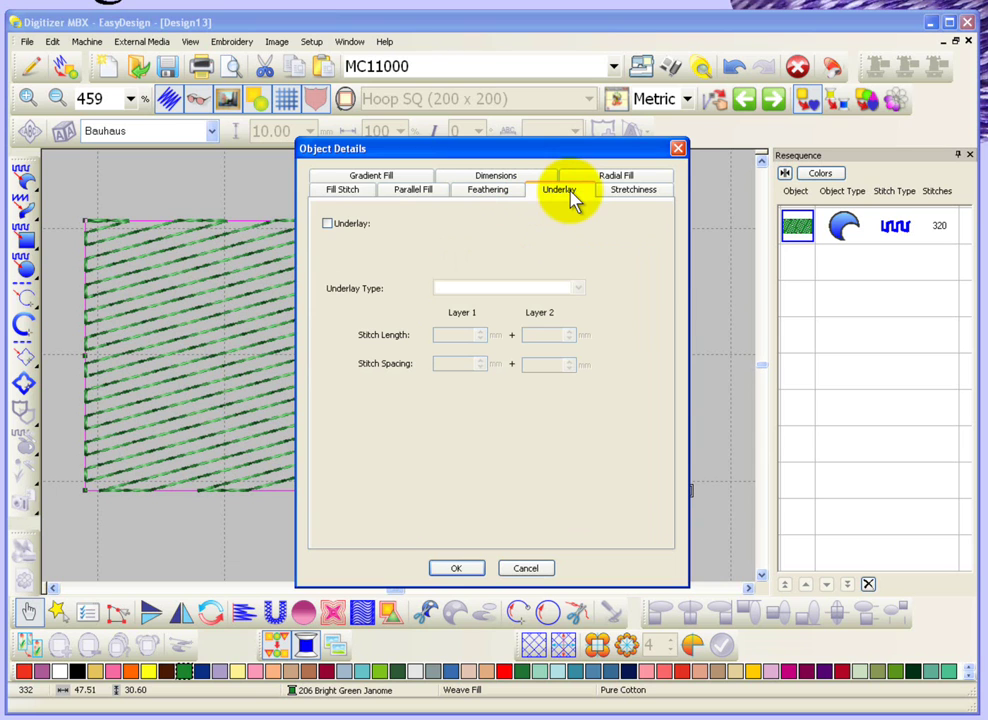
pyautogui.click(328, 224)
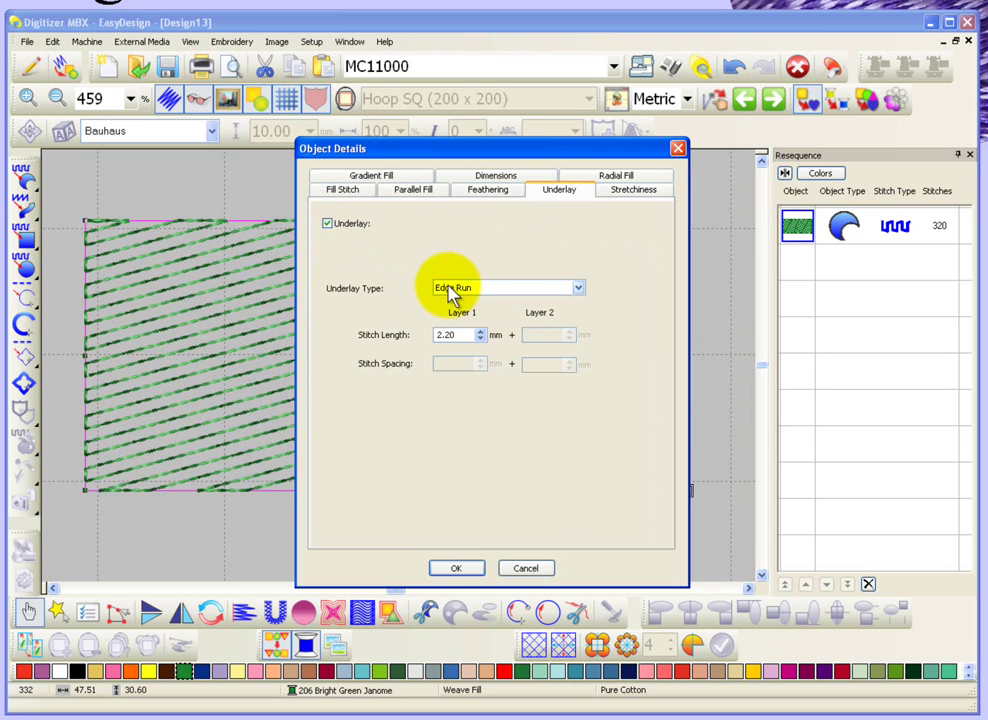
pyautogui.click(492, 290)
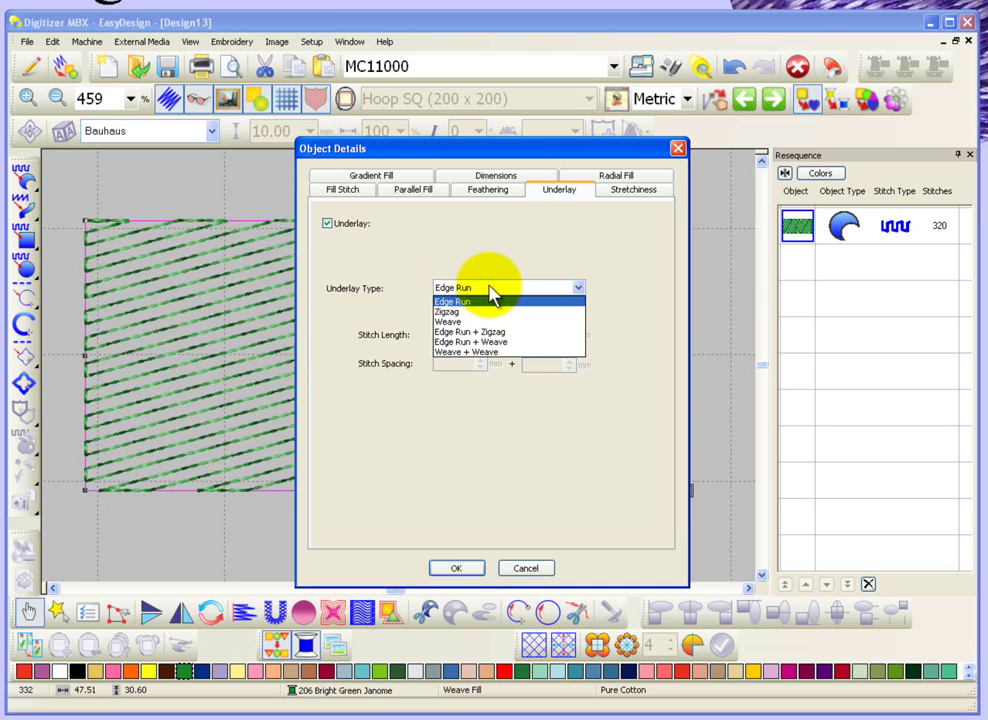
pyautogui.click(500, 342)
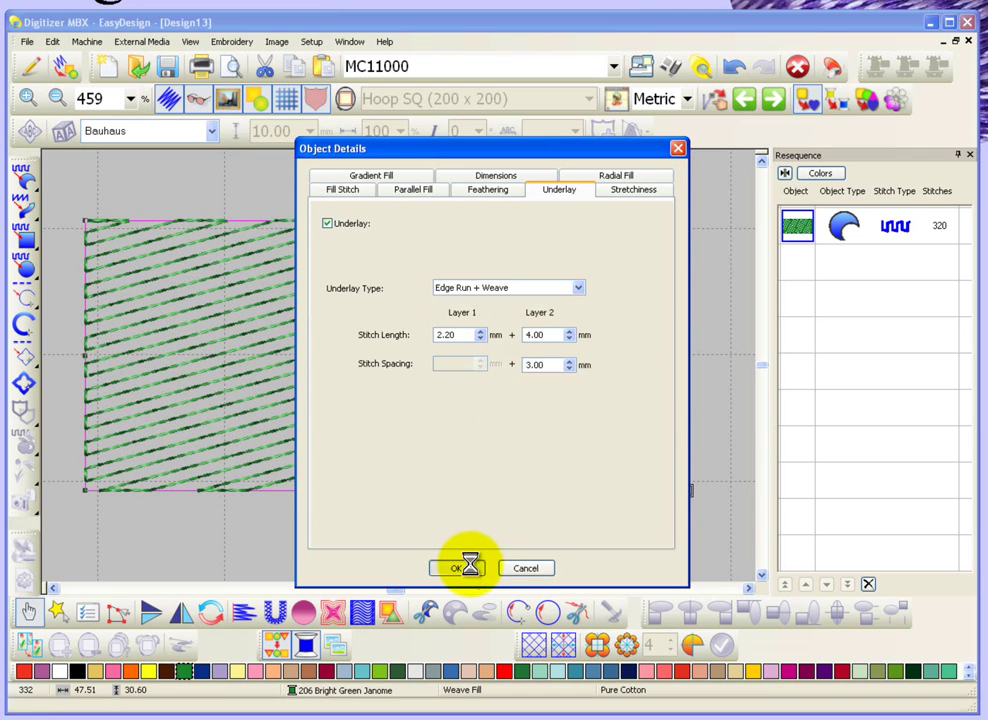
pyautogui.click(457, 568)
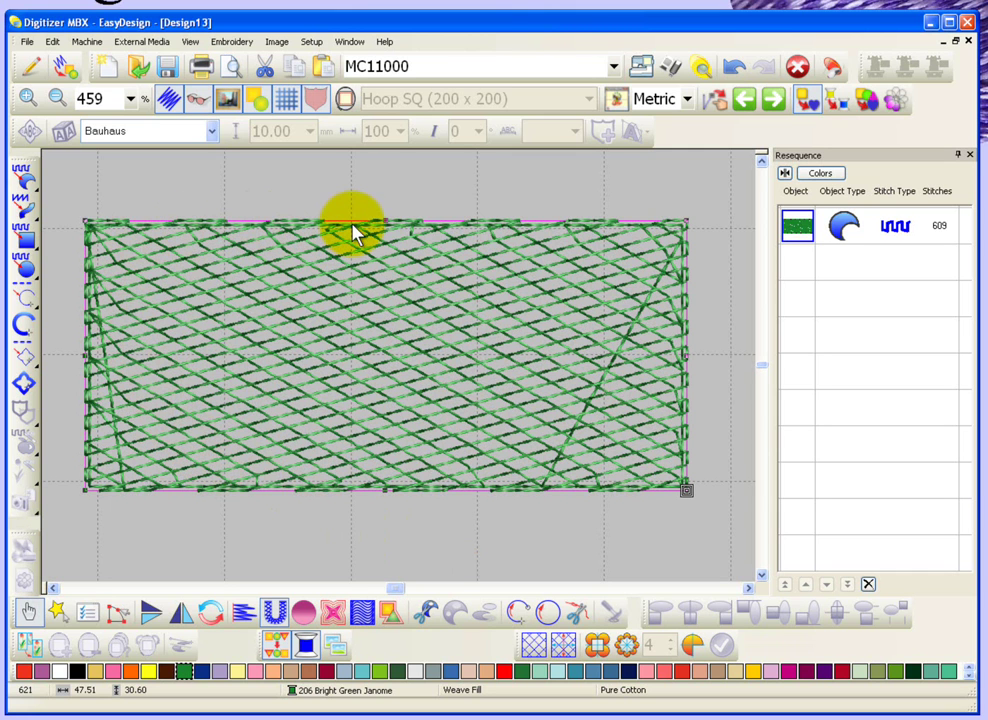
# Step: Set the rectangle's stitch spacing to 0.4 mm and turn TrueView back off
pyautogui.doubleClick(320, 325)
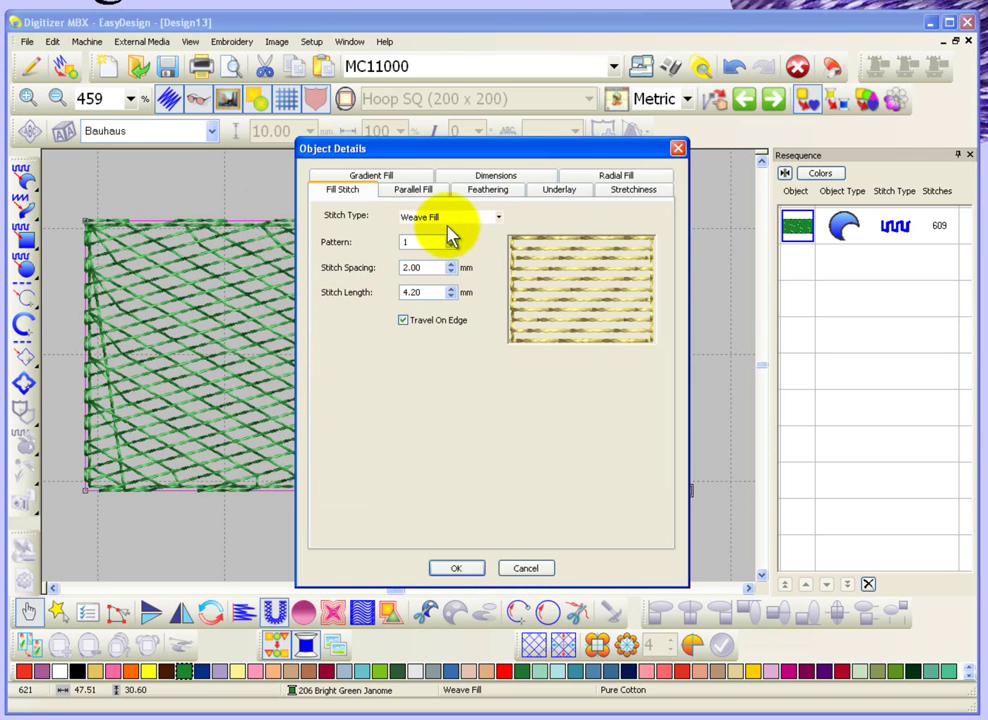
pyautogui.doubleClick(424, 267)
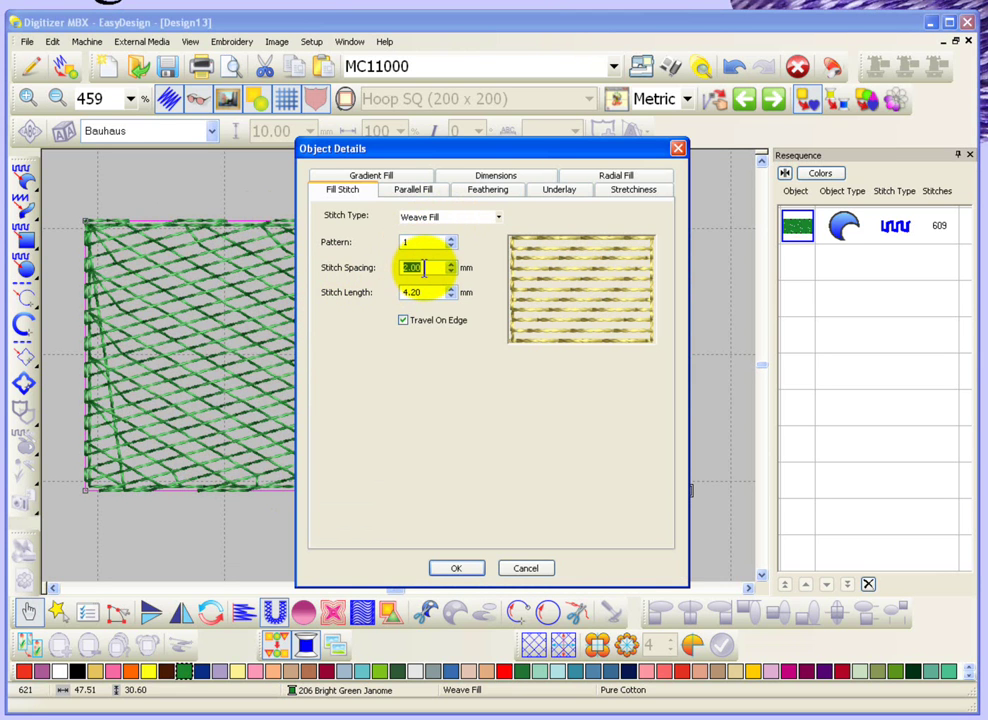
pyautogui.press('BackSpace')
pyautogui.write('.4')
pyautogui.click(455, 568)
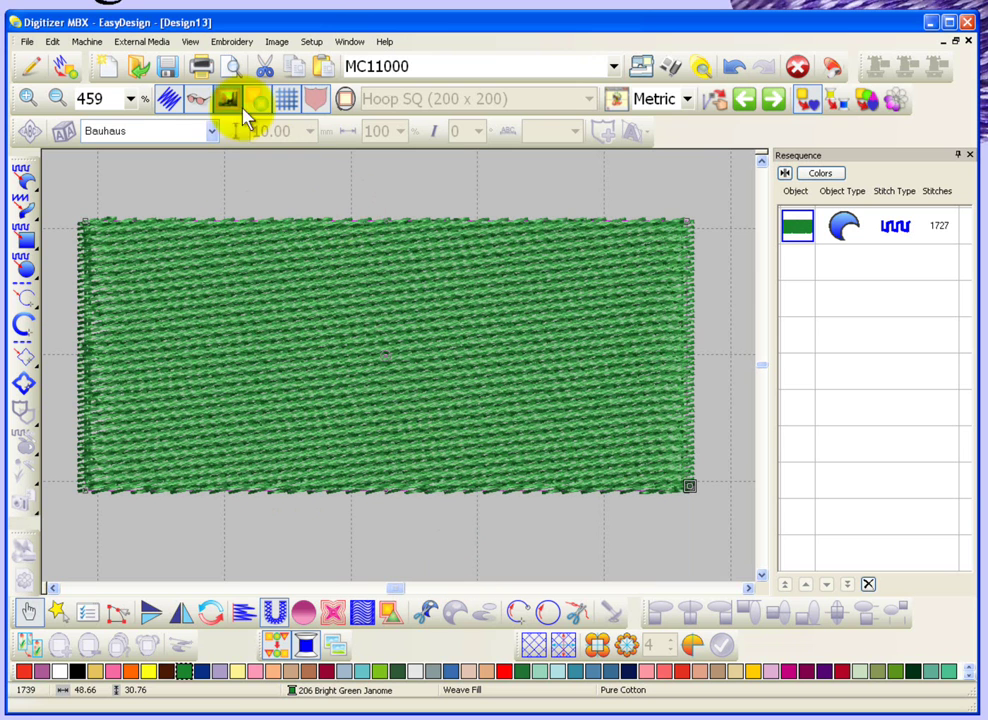
pyautogui.click(199, 98)
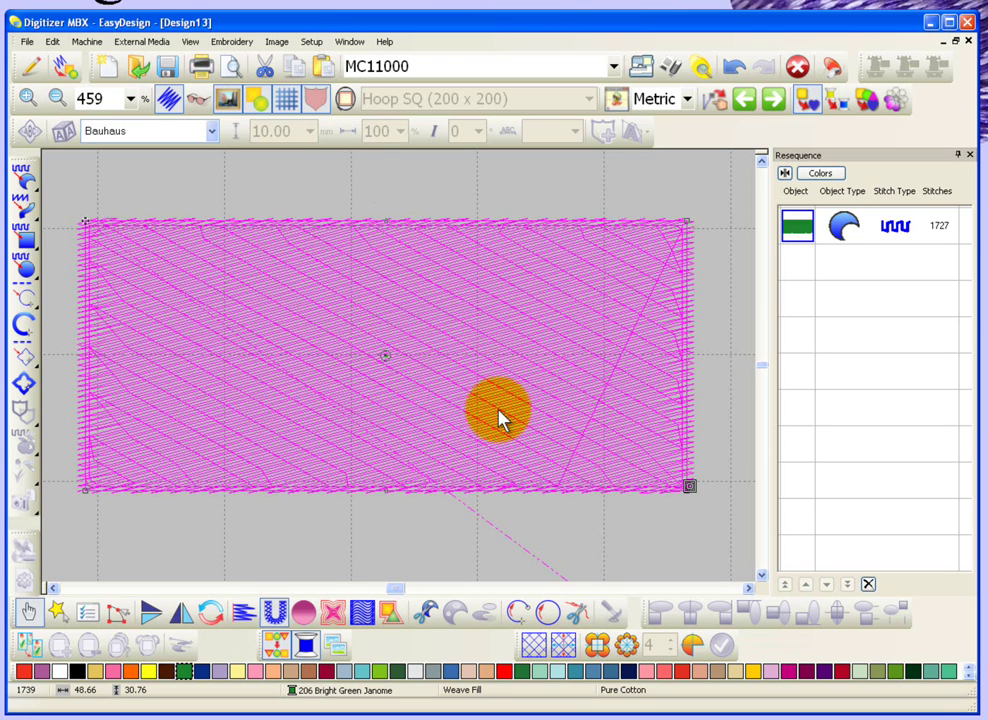
# Step: Draw a satin line below the rectangle and zoom in on its zigzag stitches
pyautogui.press('Escape')
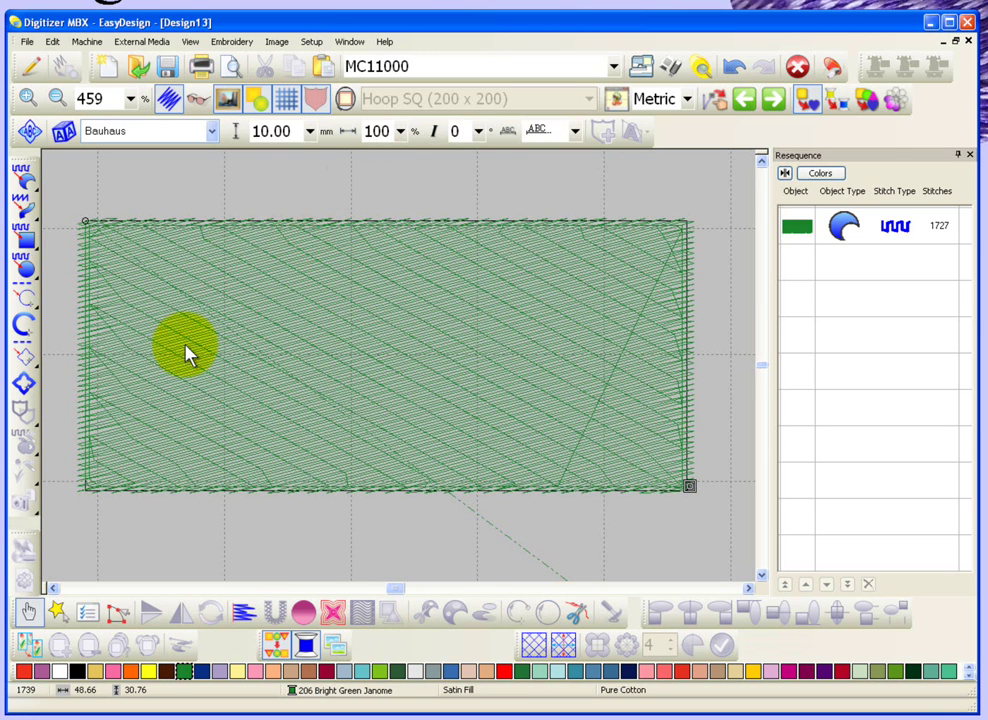
pyautogui.click(24, 328)
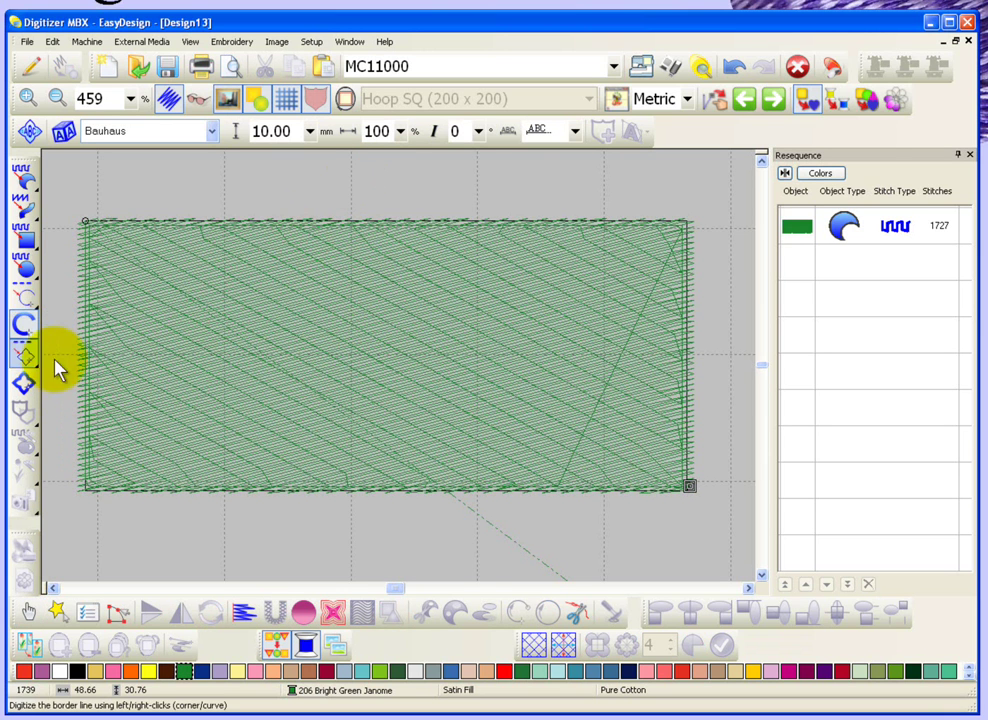
pyautogui.click(221, 549)
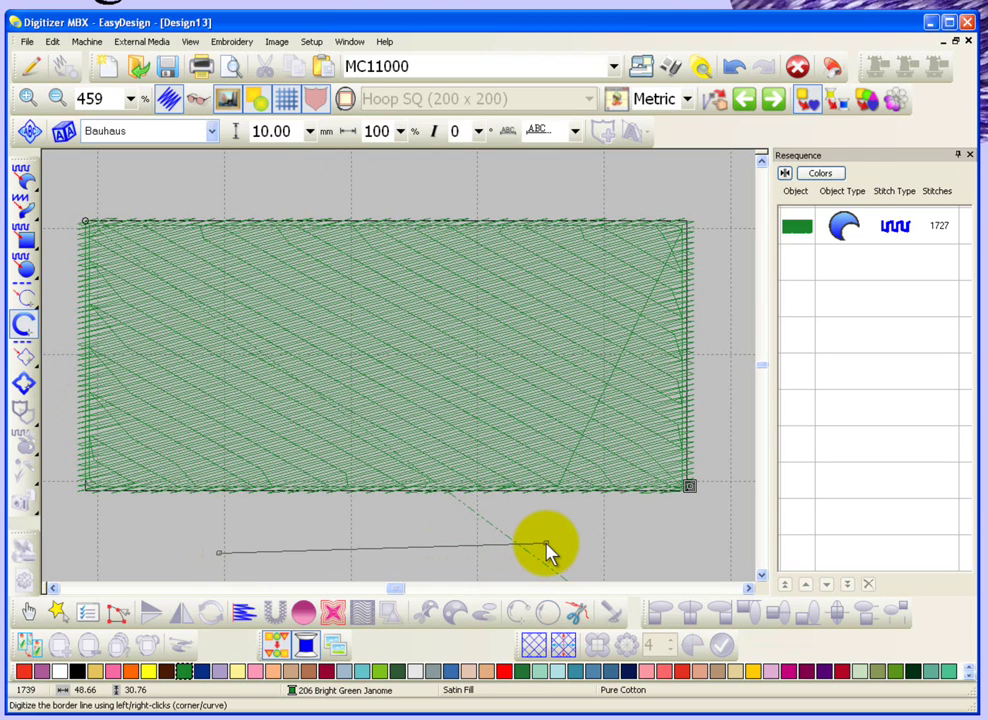
pyautogui.click(546, 547)
pyautogui.press('Return')
pyautogui.press('b')
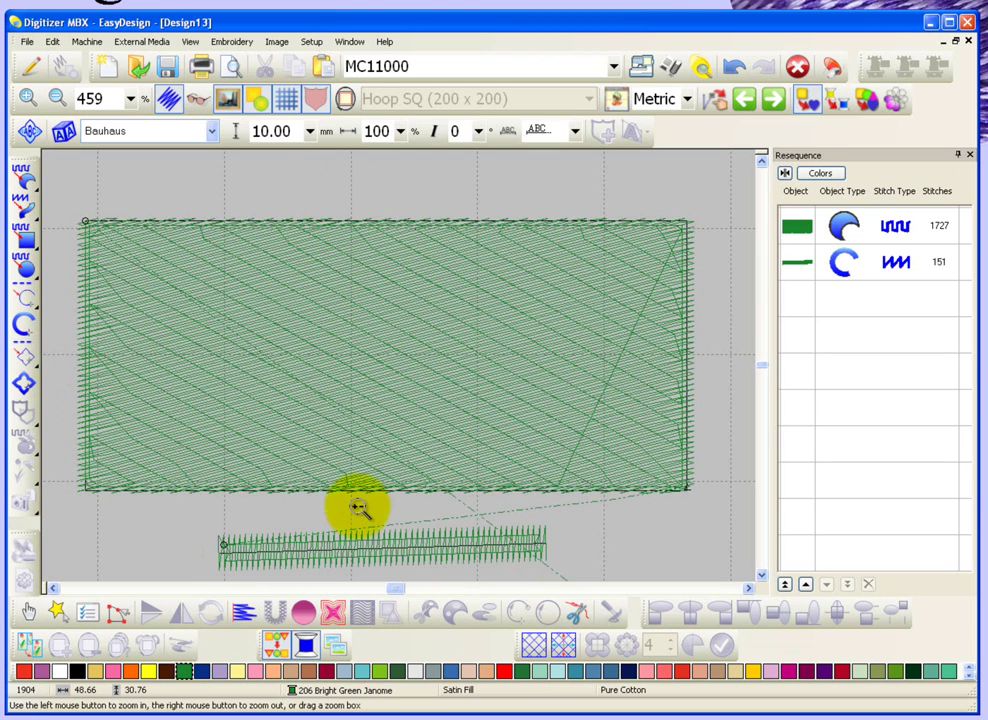
pyautogui.moveTo(294, 509); pyautogui.dragTo(404, 389)
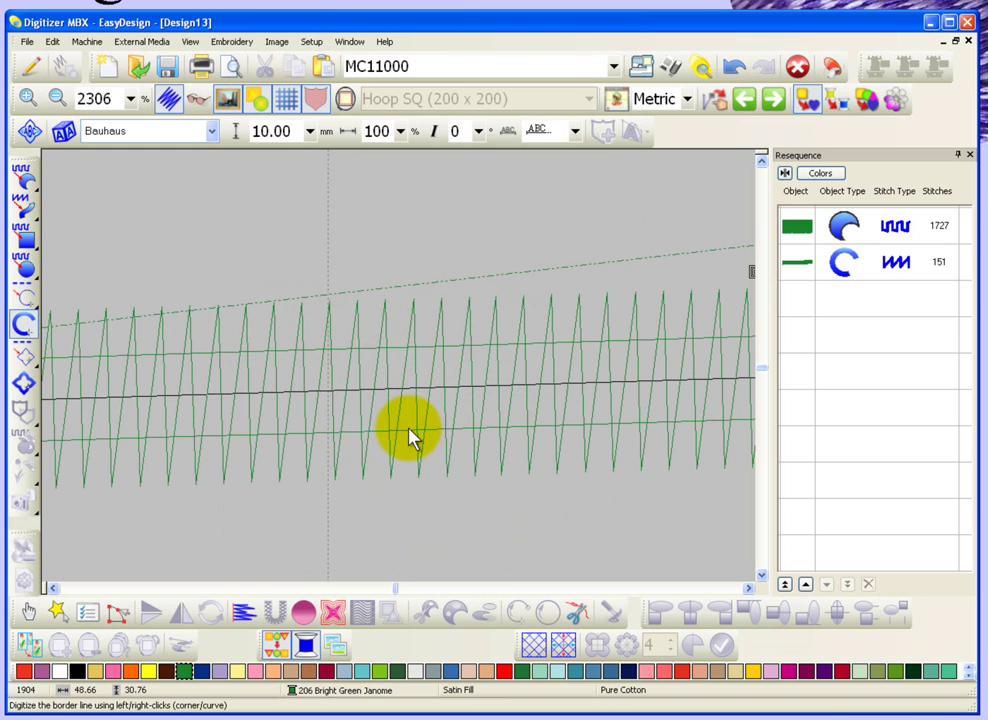
# Step: Switch off the satin line's underlay, then zoom out and reselect the line
pyautogui.click(33, 612)
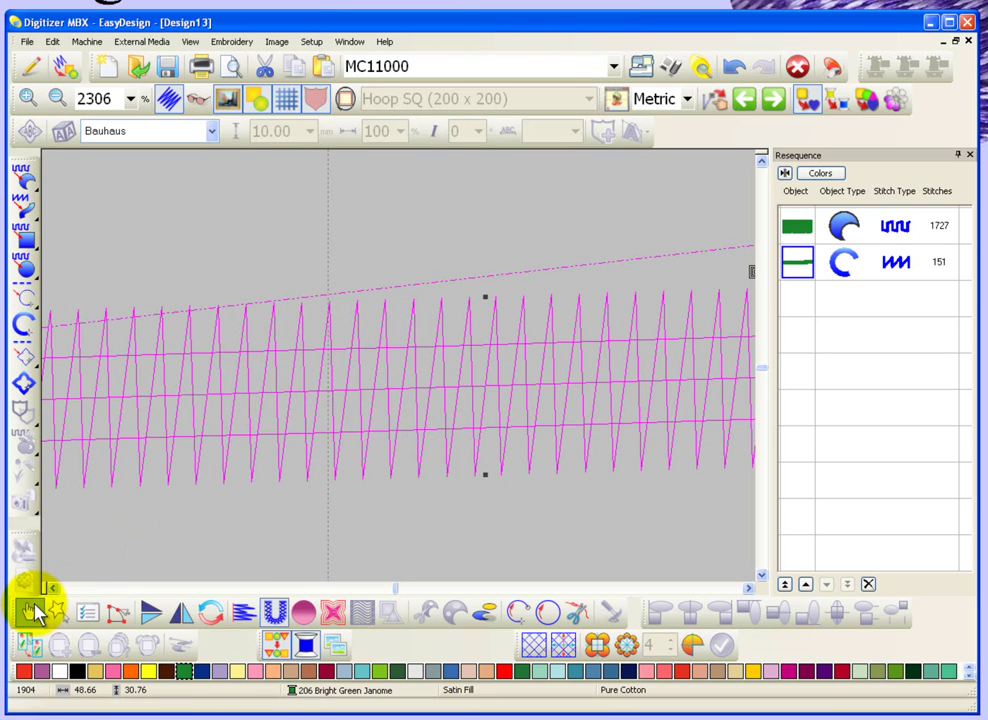
pyautogui.click(277, 614)
pyautogui.click(421, 203)
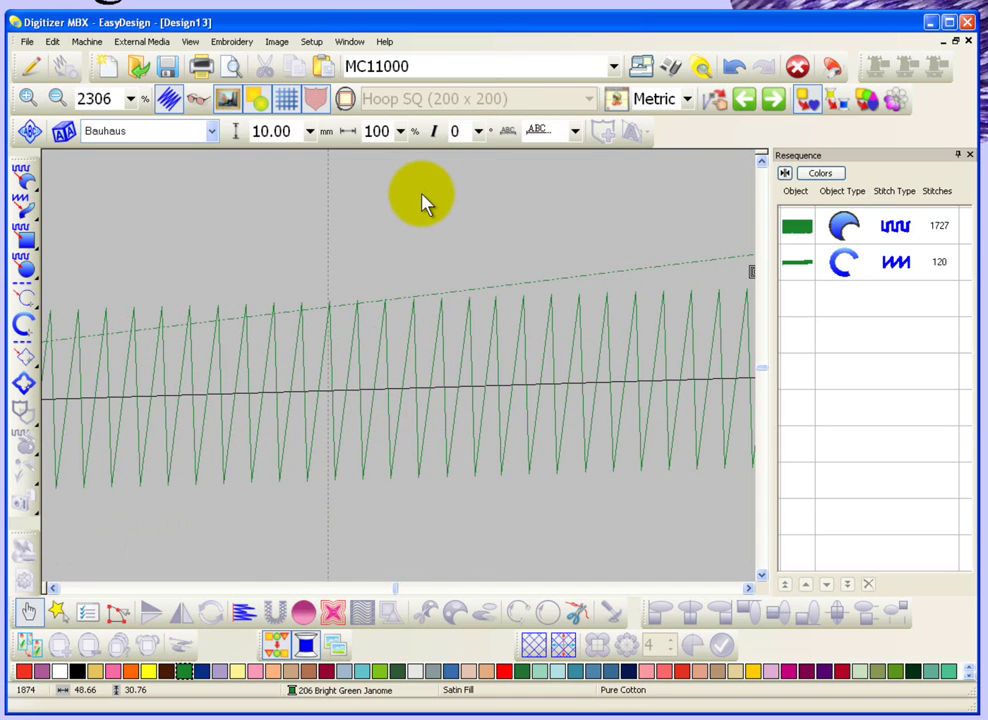
pyautogui.press('-')
pyautogui.press('-')
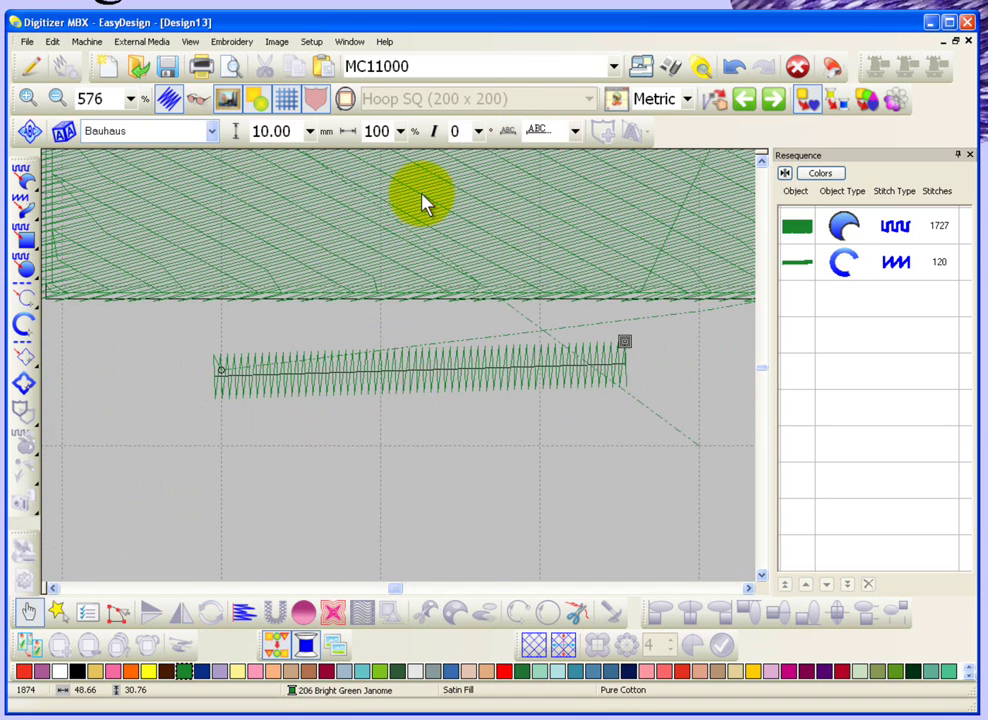
pyautogui.click(430, 370)
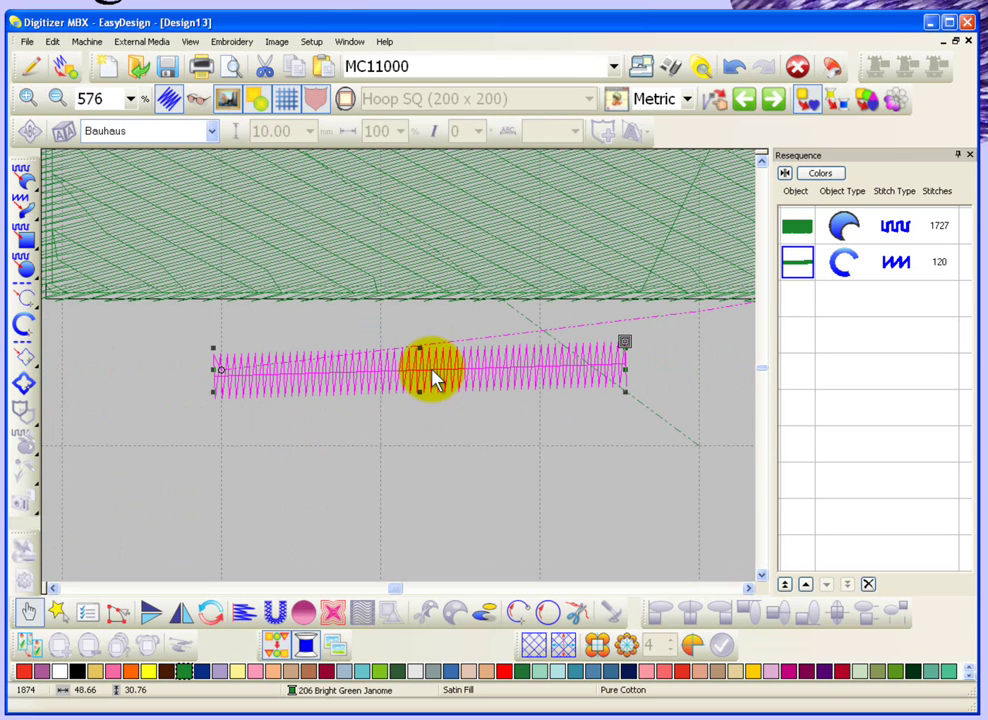
# Step: Draw a second, angled satin line below the first one
pyautogui.click(437, 452)
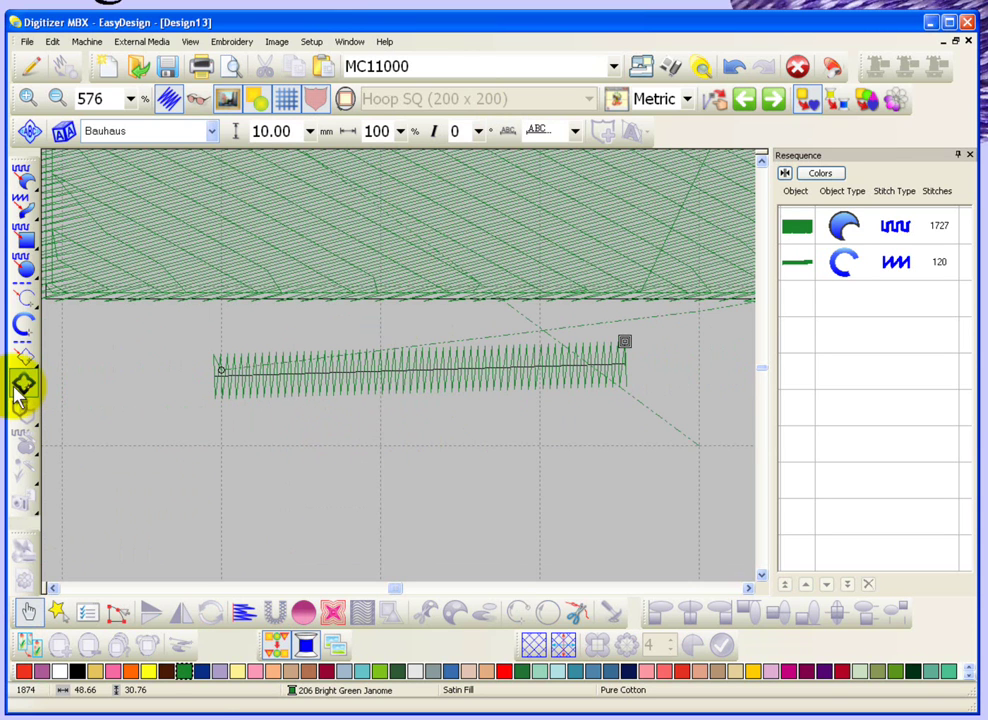
pyautogui.click(25, 325)
pyautogui.click(295, 499)
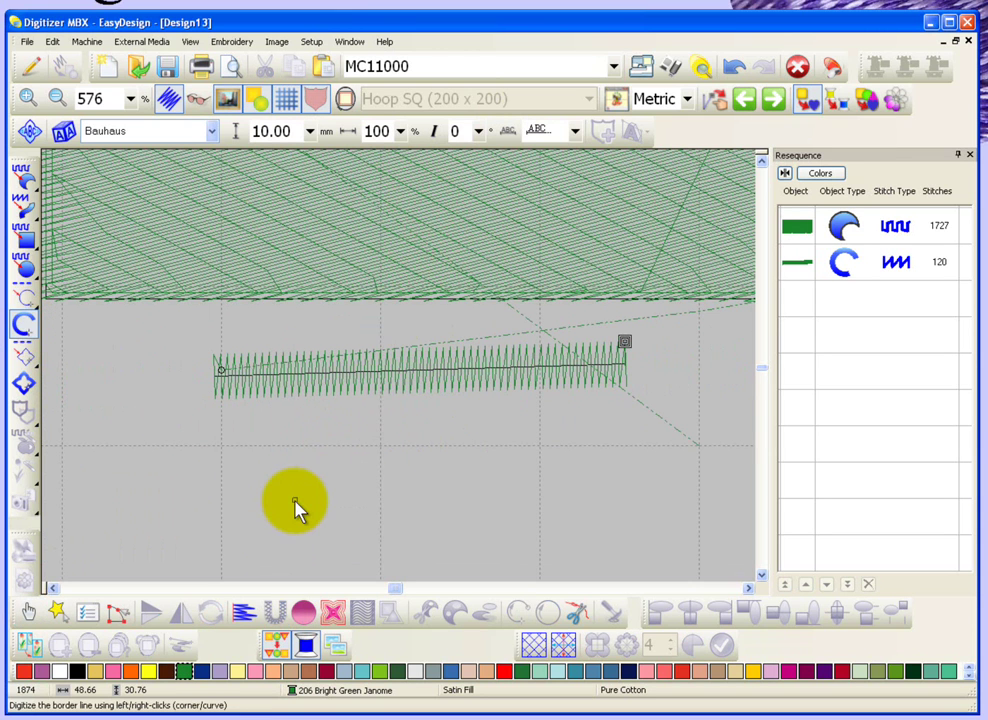
pyautogui.click(577, 450)
pyautogui.press('Return')
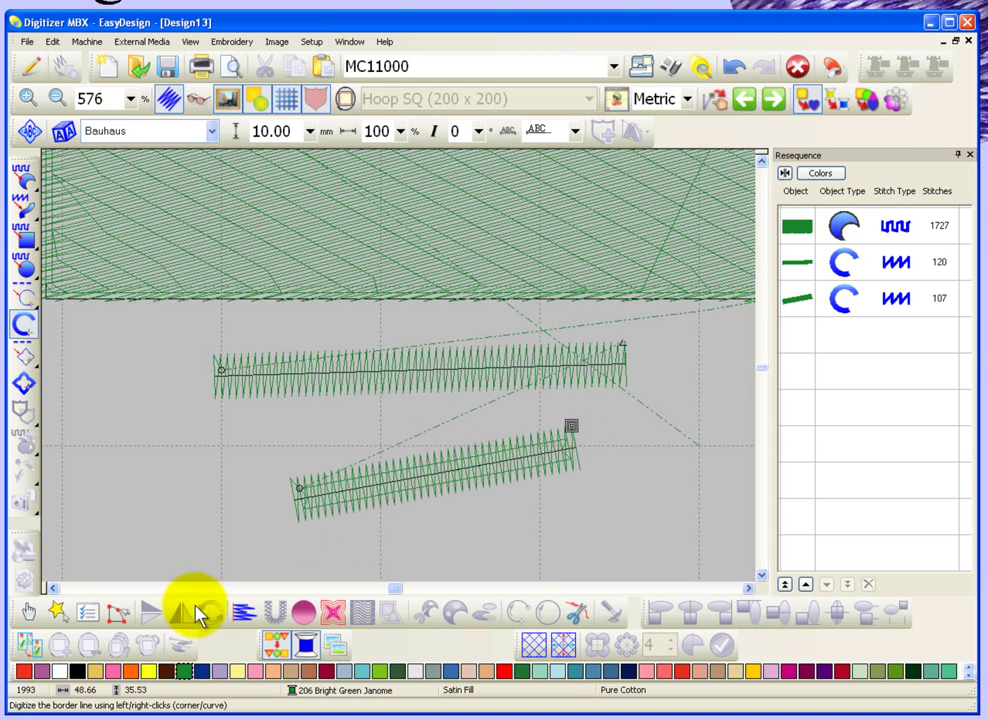
# Step: Set the new satin line's width to 5 mm in Object Details
pyautogui.click(26, 613)
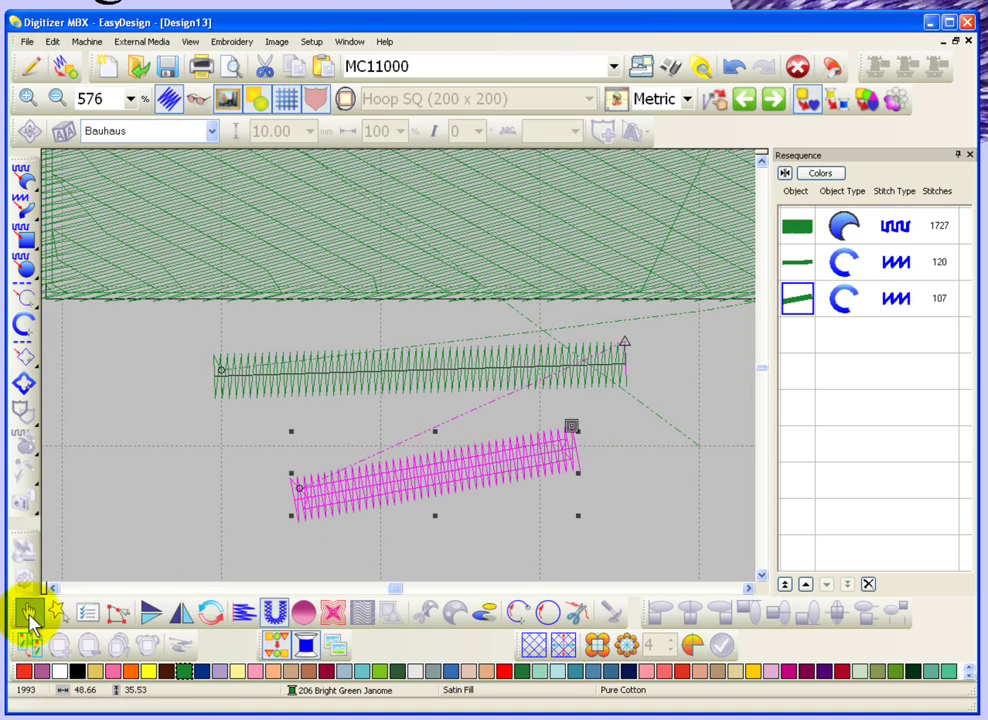
pyautogui.doubleClick(430, 470)
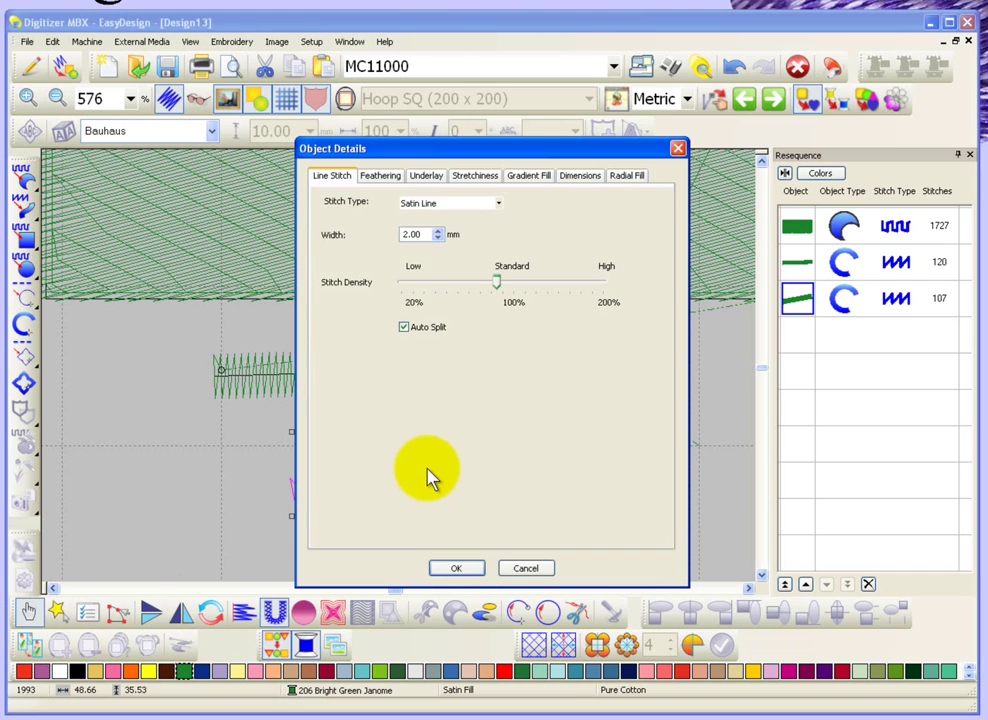
pyautogui.doubleClick(412, 235)
pyautogui.write('5')
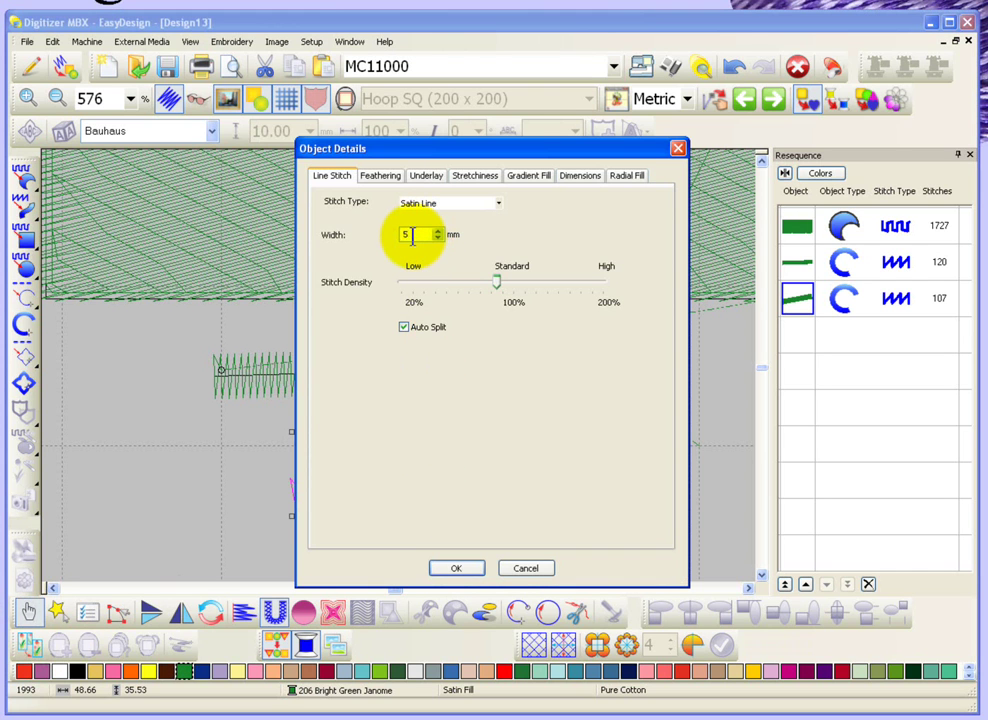
pyautogui.click(456, 568)
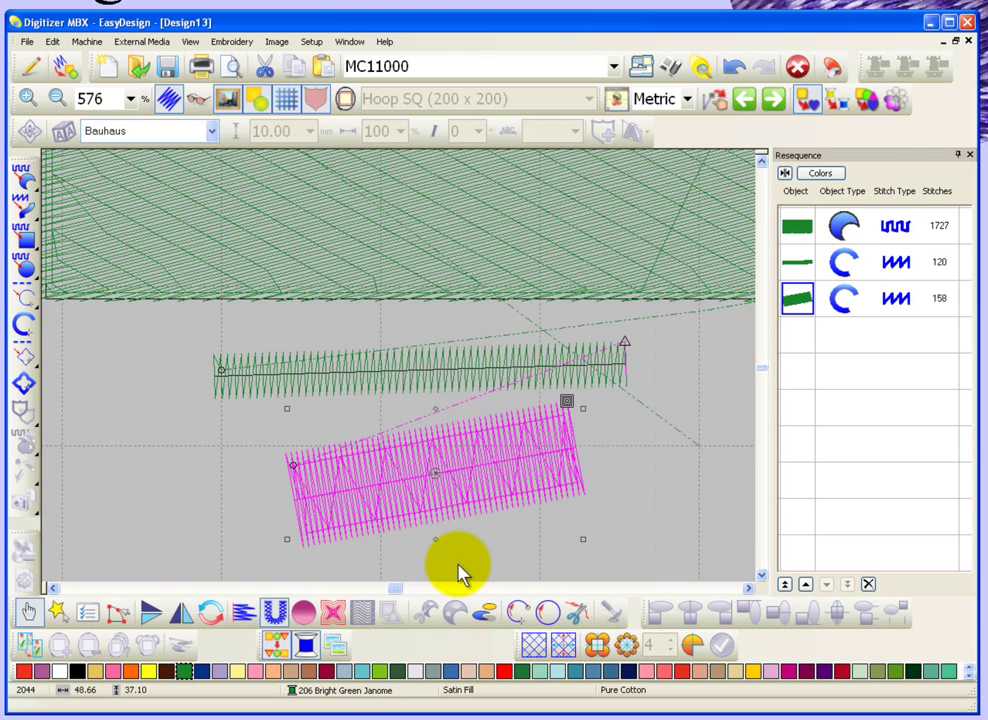
pyautogui.click(247, 490)
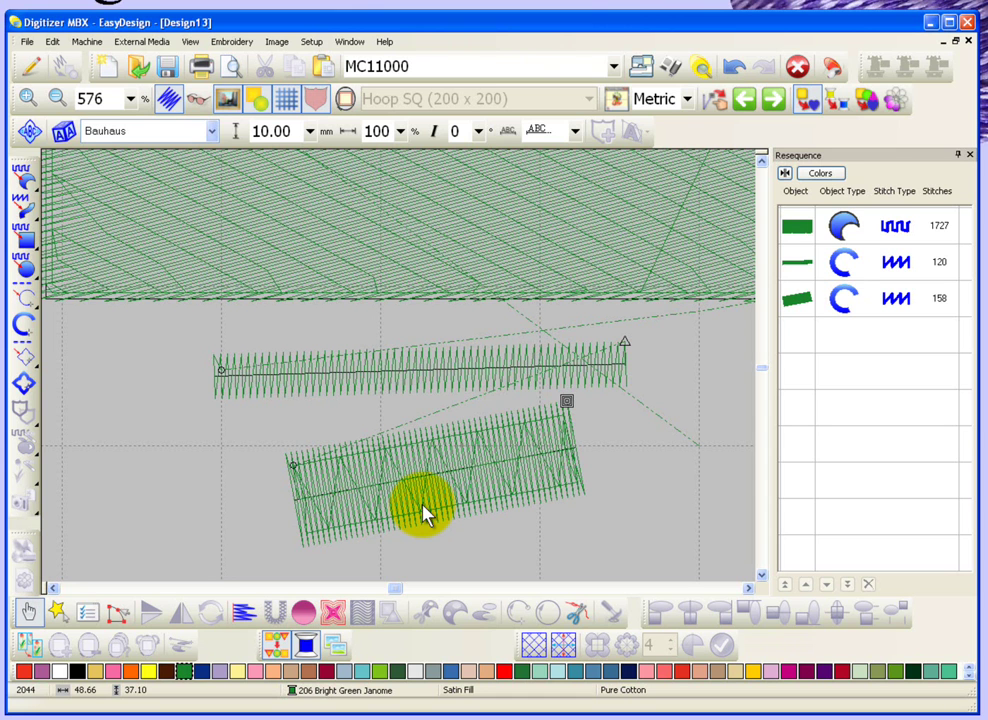
# Step: Send the thin upper satin line to the bottom of the Resequence order
pyautogui.click(446, 468)
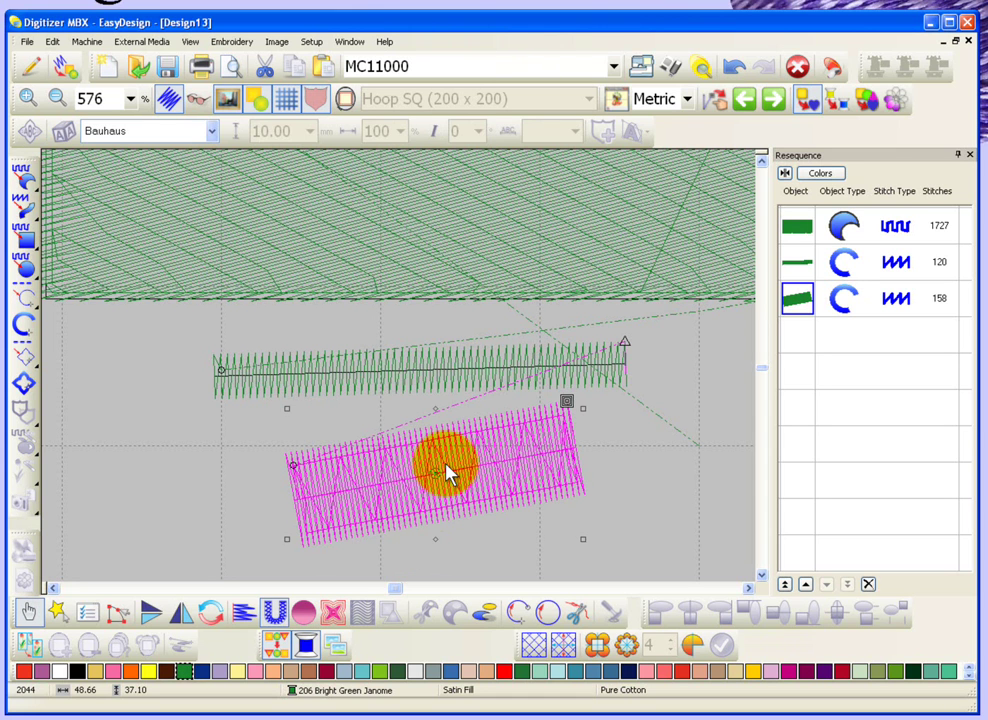
pyautogui.click(200, 480)
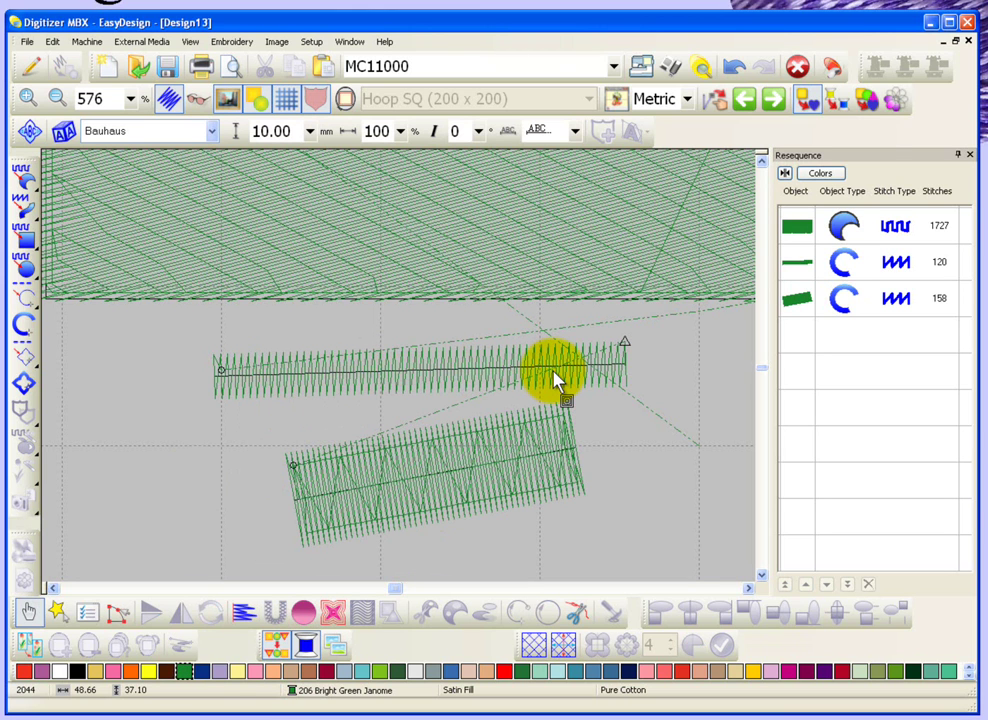
pyautogui.click(461, 379)
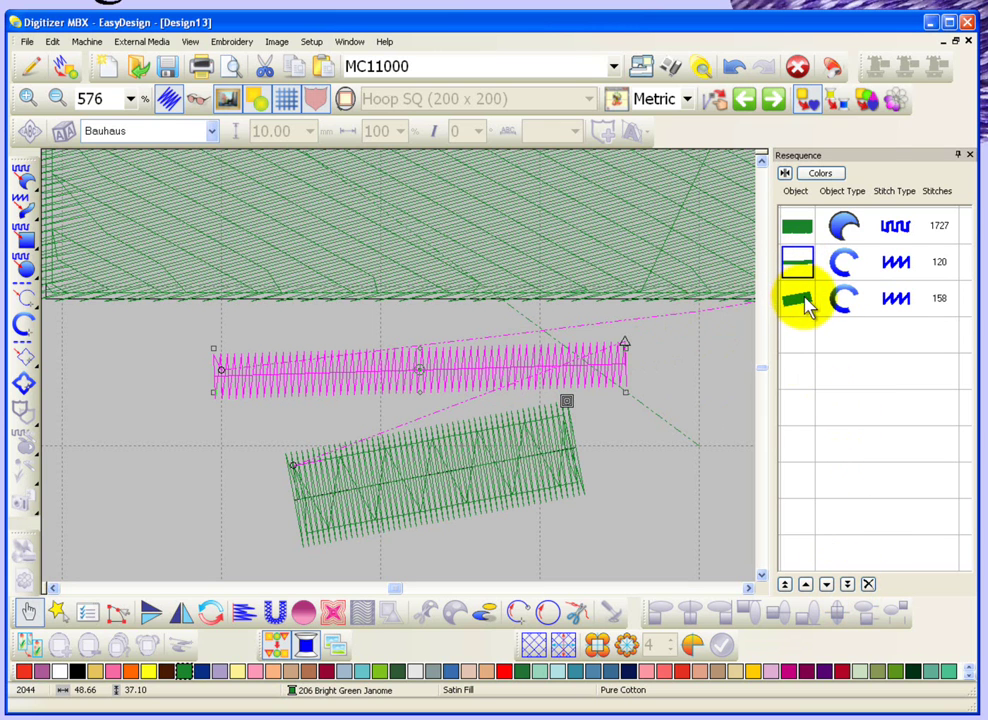
pyautogui.click(847, 585)
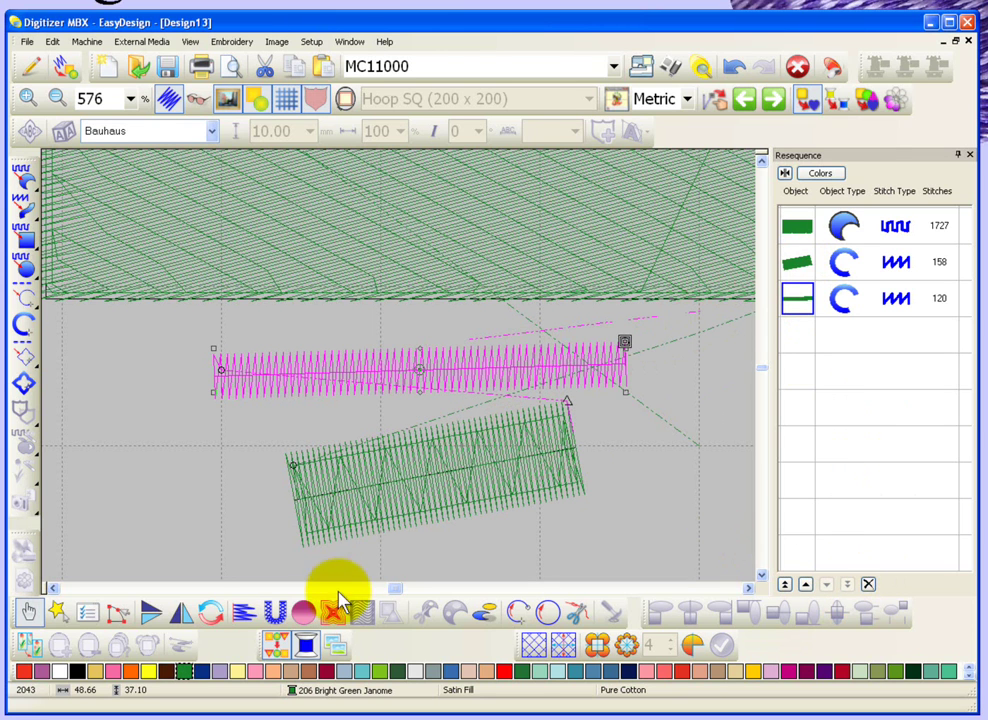
# Step: Color the thin line 218 Yellow Green, move it onto the wide column, and raise its right end
pyautogui.click(380, 671)
pyautogui.moveTo(324, 375); pyautogui.dragTo(343, 484)
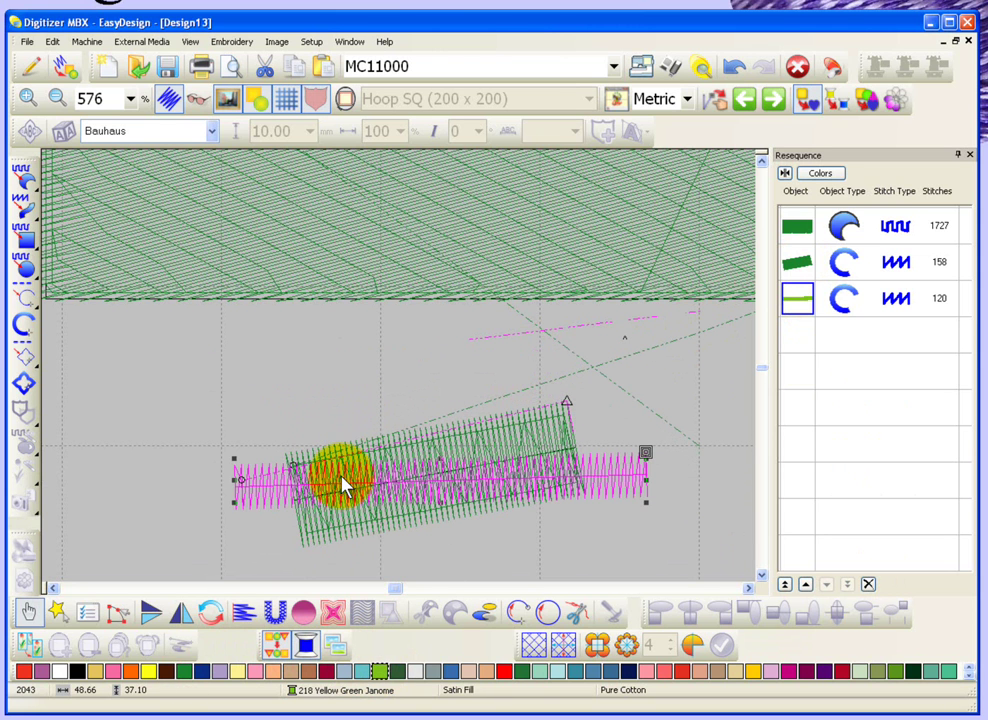
pyautogui.click(116, 613)
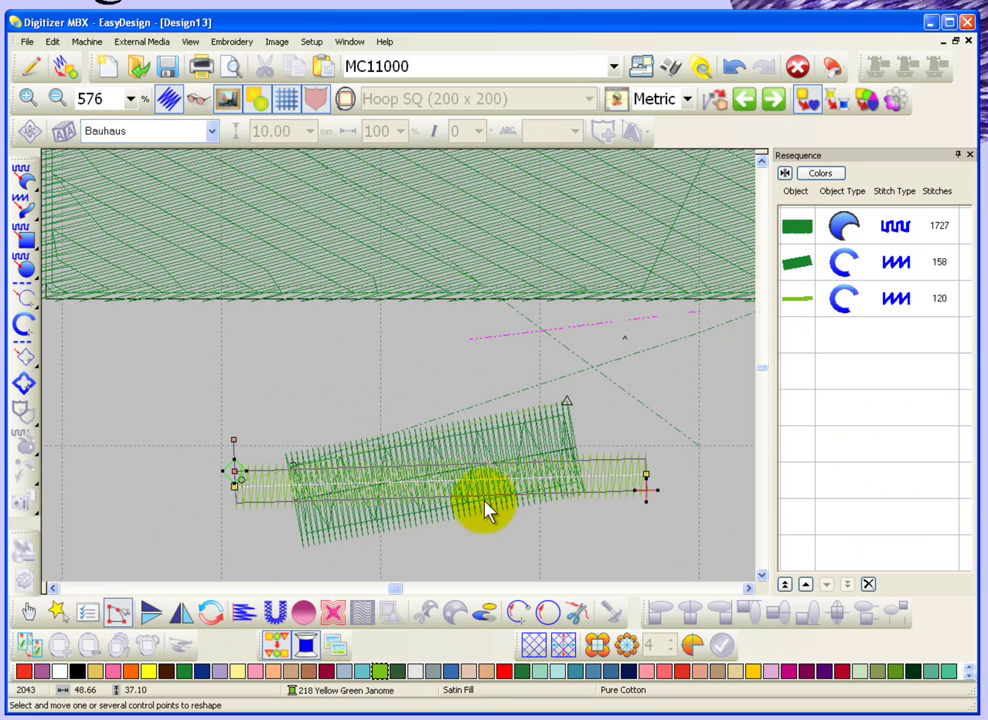
pyautogui.moveTo(646, 475); pyautogui.dragTo(633, 423)
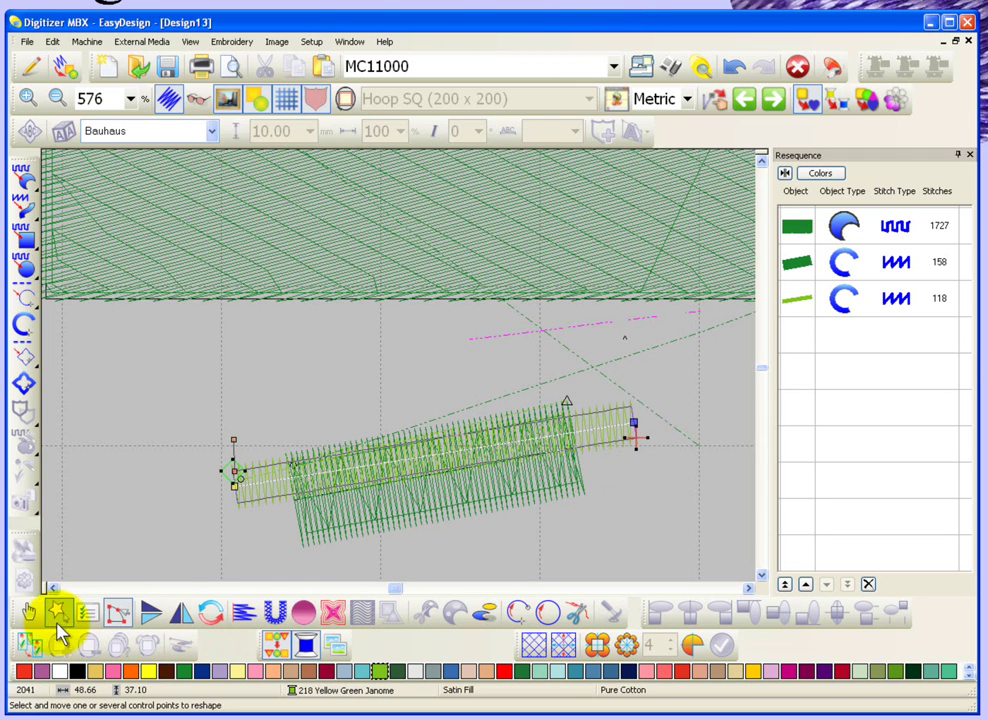
# Step: Render stitches as realistic thread and zoom in on the overlapping satin lines
pyautogui.click(164, 99)
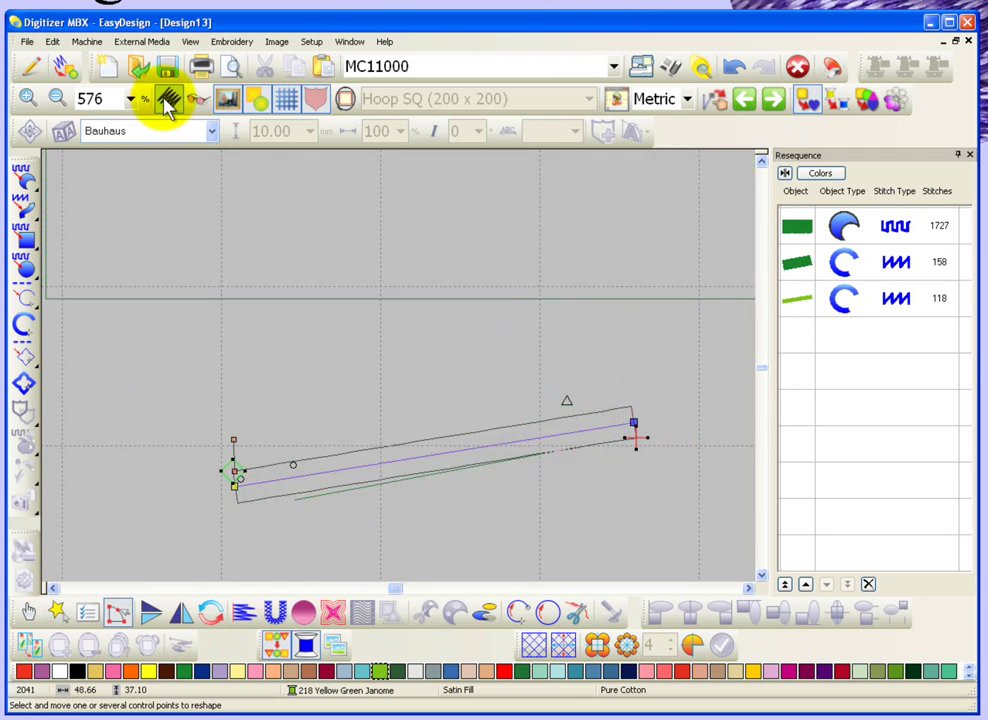
pyautogui.click(170, 99)
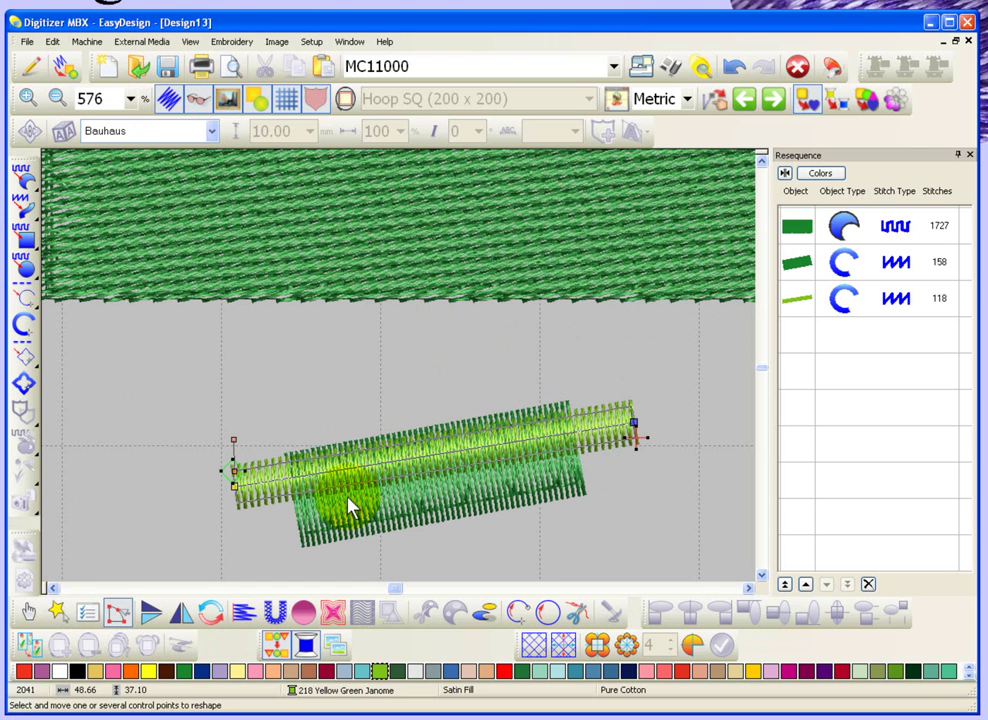
pyautogui.press('z')
pyautogui.moveTo(268, 430); pyautogui.dragTo(520, 512)
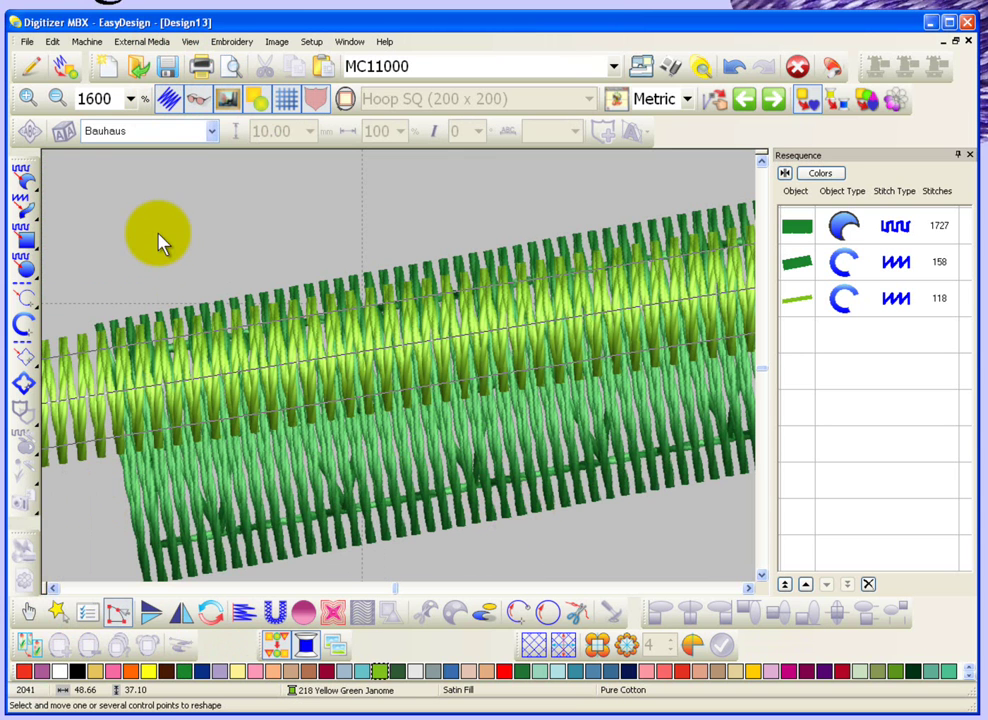
# Step: Deselect the line, zoom closer on the blended threads, then zoom back out to the full design
pyautogui.click(27, 612)
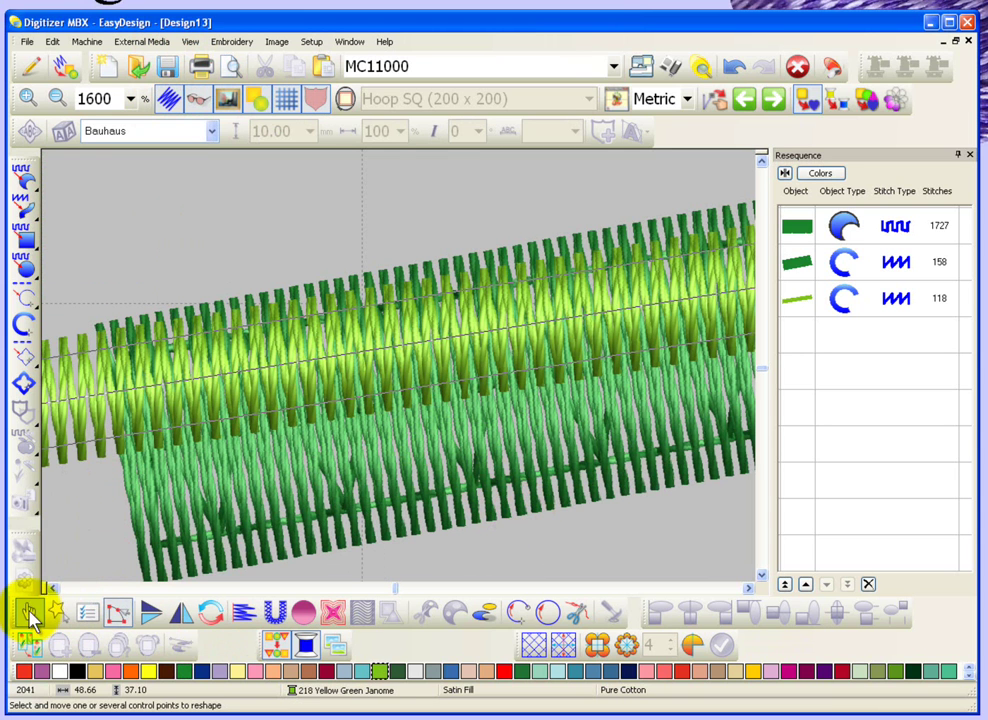
pyautogui.click(342, 163)
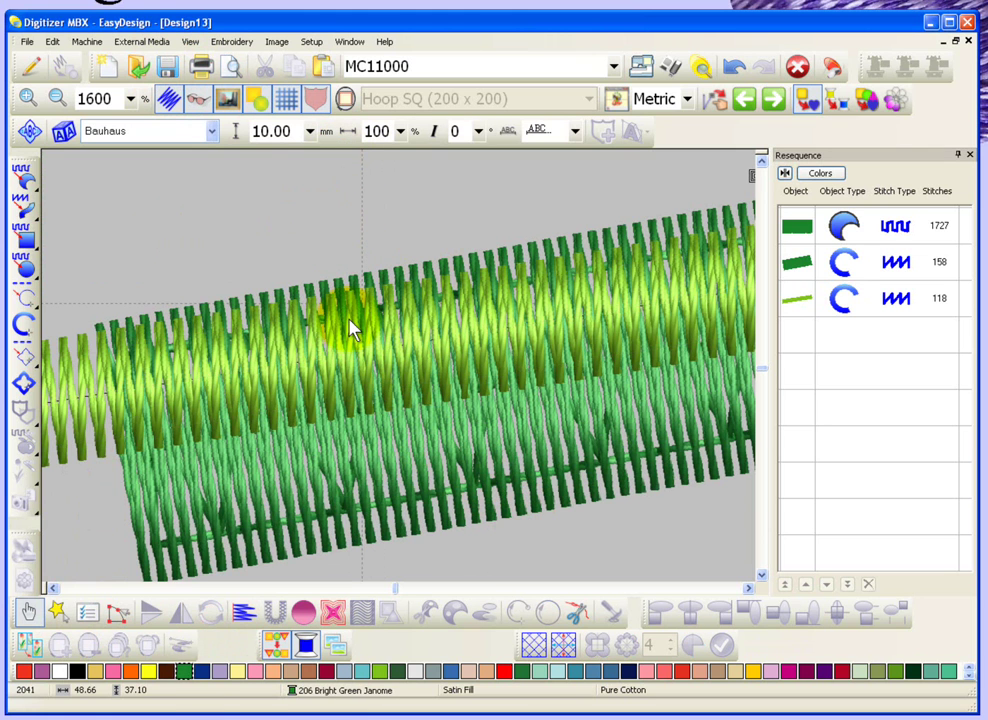
pyautogui.press('z')
pyautogui.moveTo(260, 285); pyautogui.dragTo(470, 418)
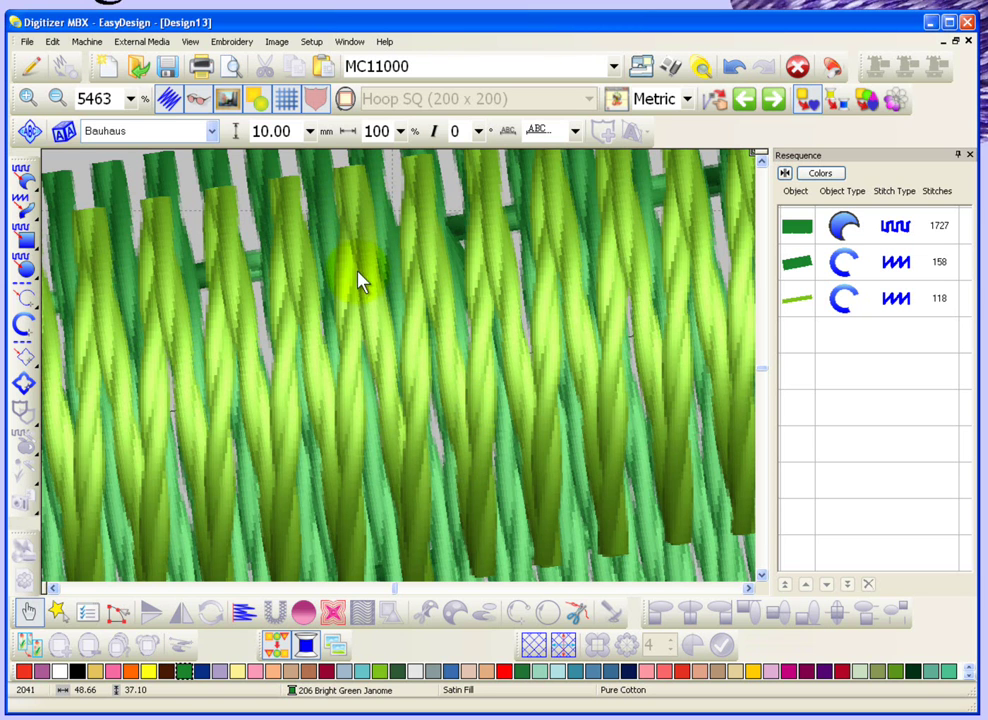
pyautogui.rightClick(370, 343)
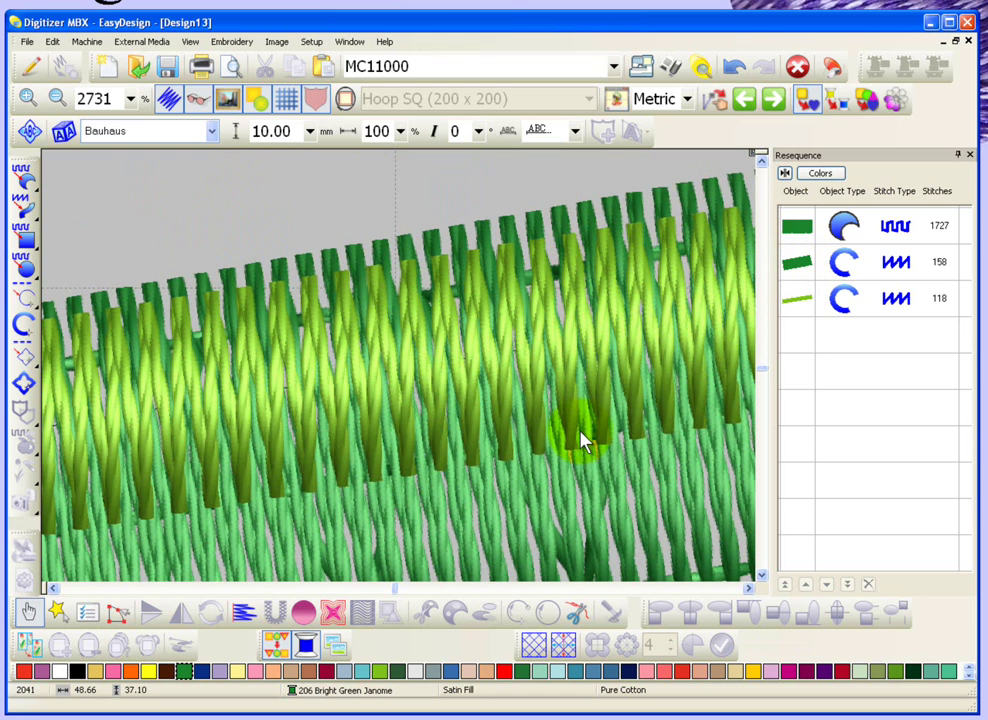
pyautogui.rightClick(483, 259)
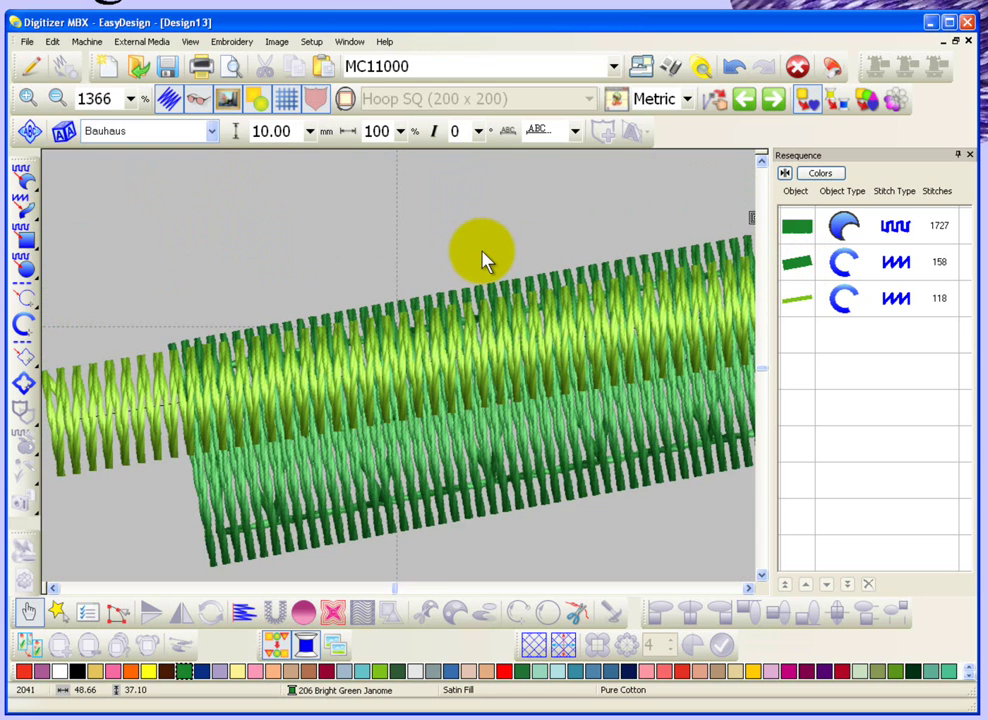
pyautogui.rightClick(470, 358)
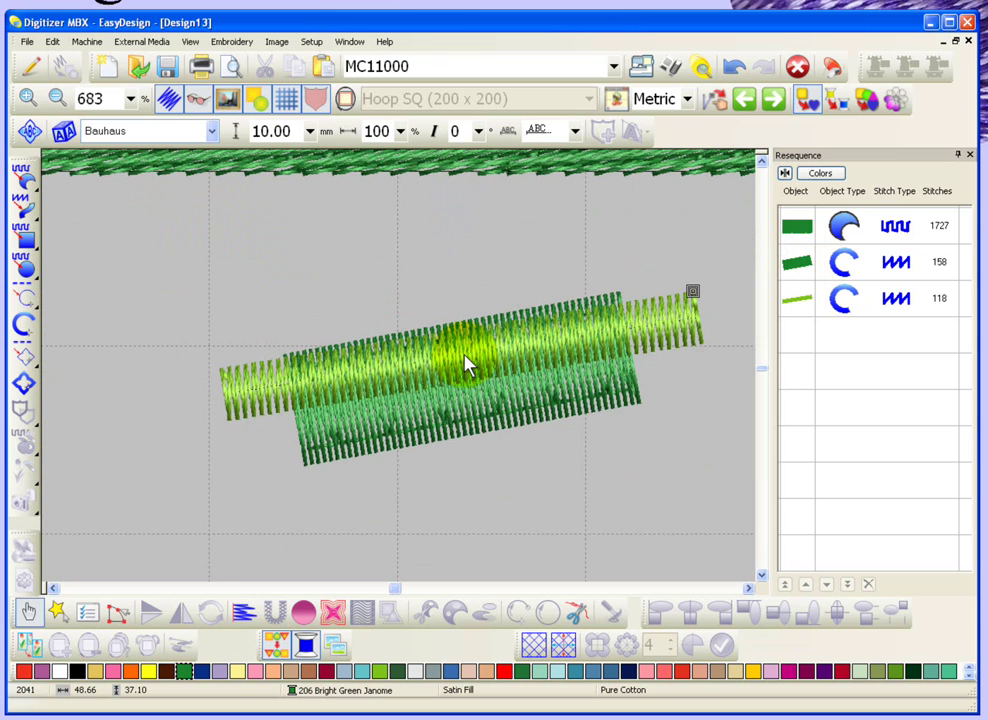
# Step: Shorten the yellow-green satin line from its left end and shift it slightly left and down
pyautogui.click(28, 612)
pyautogui.click(229, 410)
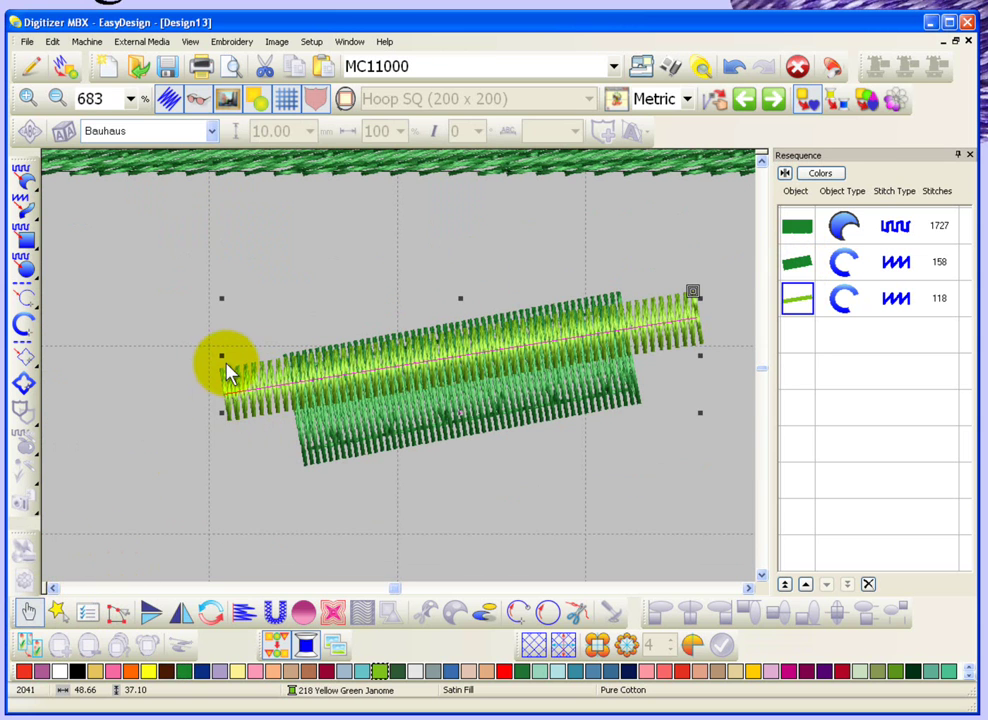
pyautogui.moveTo(222, 366); pyautogui.dragTo(418, 327)
pyautogui.click(665, 341)
pyautogui.moveTo(667, 345); pyautogui.dragTo(573, 358)
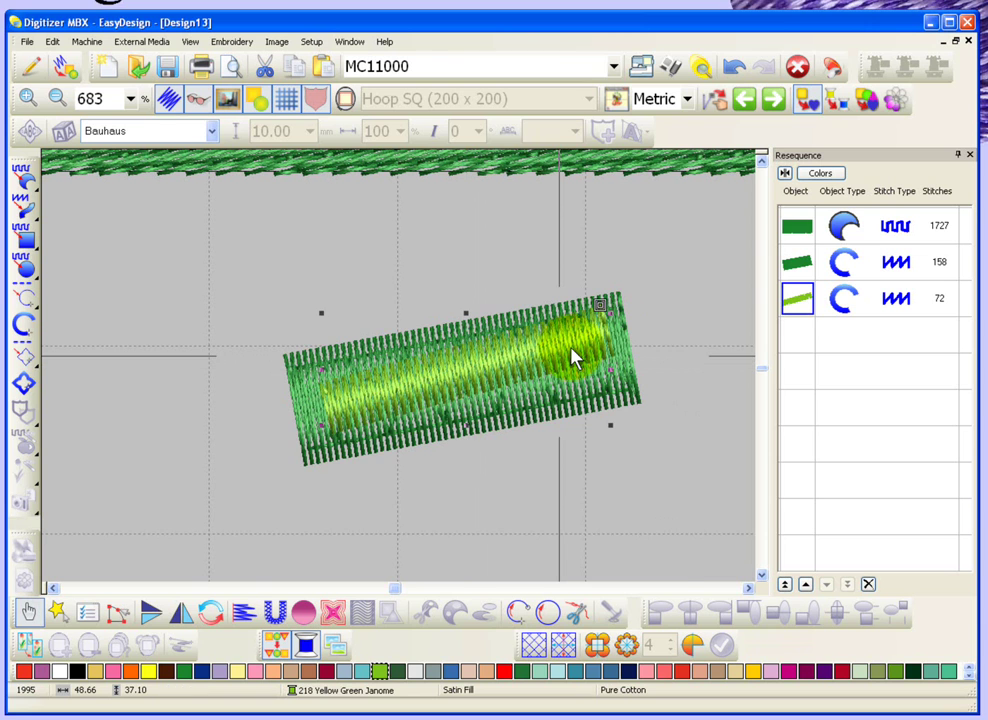
# Step: Lower the satin line's stitch density in Object Details, cutting it from 72 to 50 stitches
pyautogui.doubleClick(571, 356)
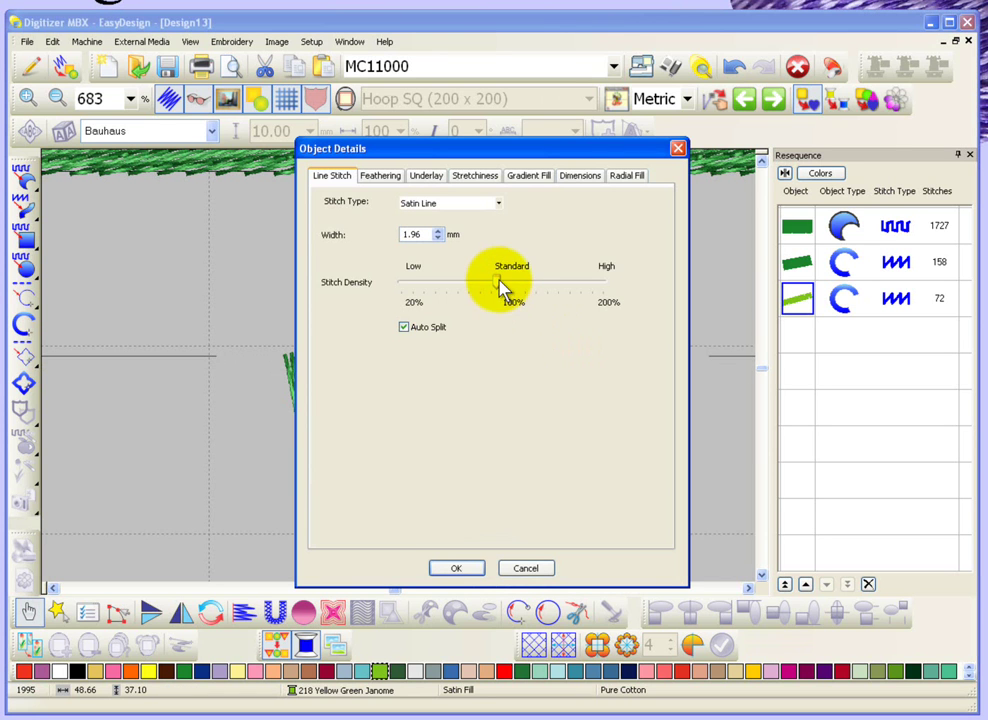
pyautogui.moveTo(502, 287); pyautogui.dragTo(463, 289)
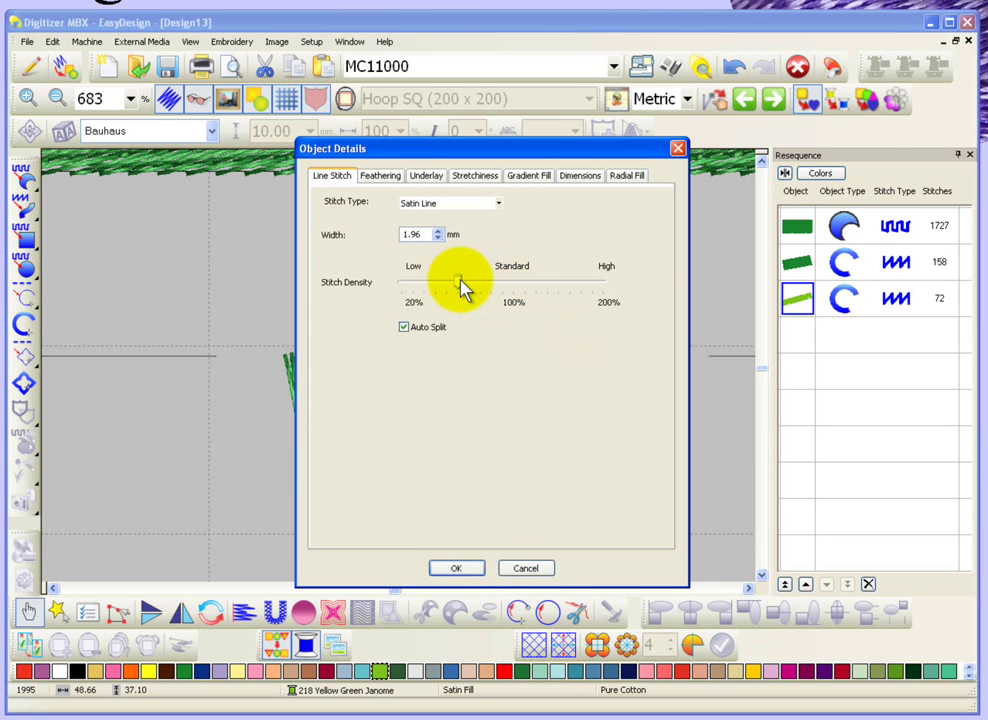
pyautogui.click(456, 568)
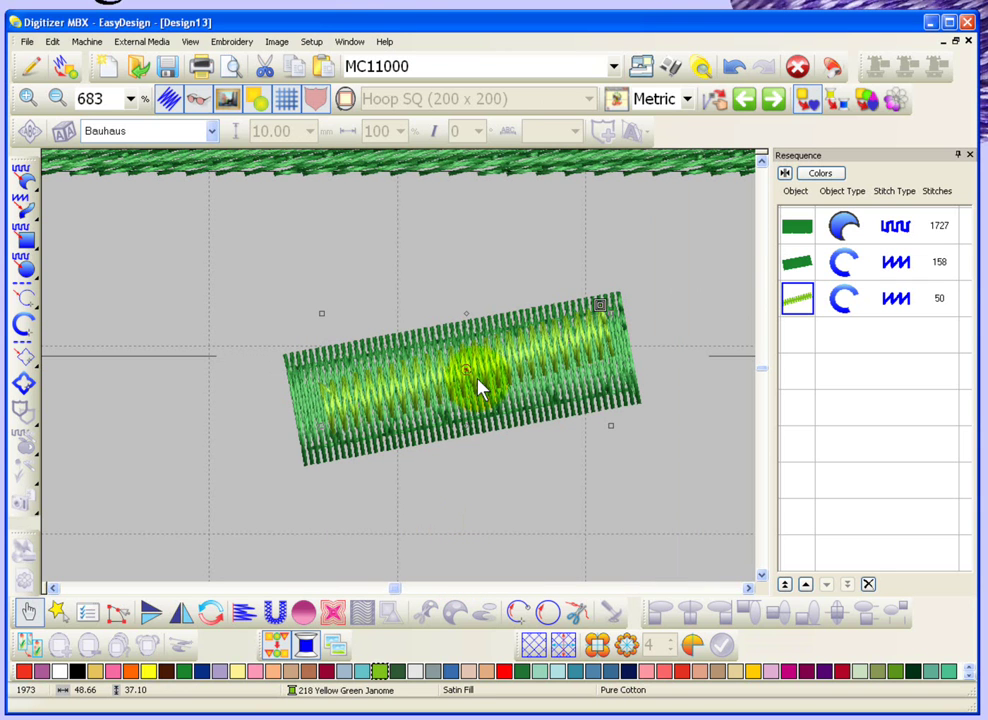
pyautogui.click(543, 357)
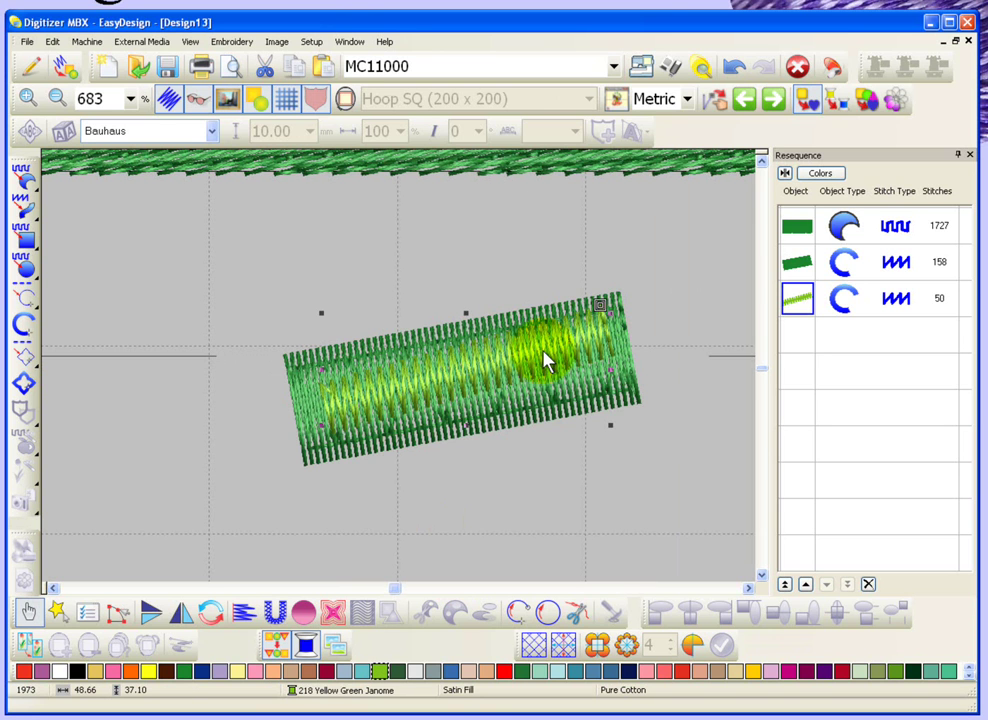
# Step: Move the first satin line below the green fill and draw a new satin border line above it
pyautogui.moveTo(545, 360); pyautogui.dragTo(551, 458)
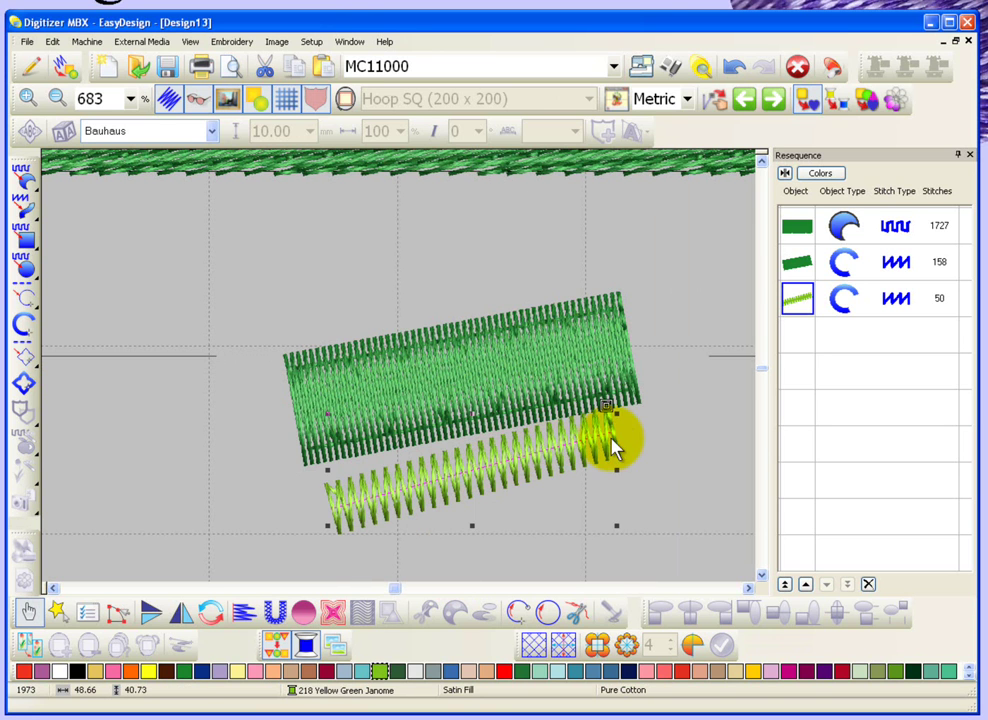
pyautogui.click(683, 437)
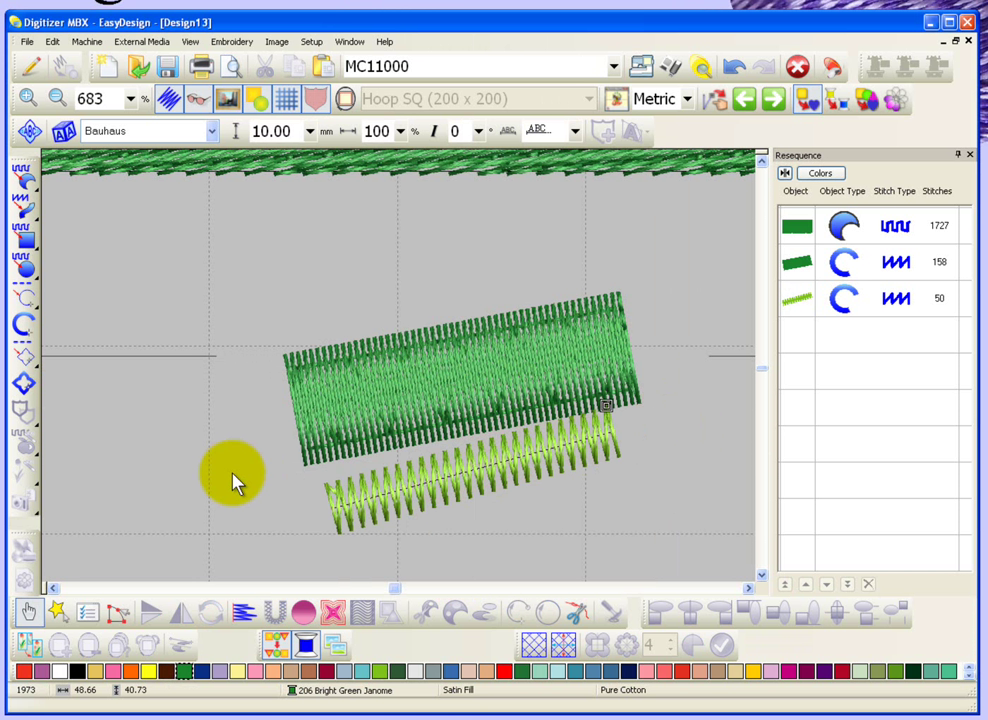
pyautogui.click(21, 322)
pyautogui.click(172, 270)
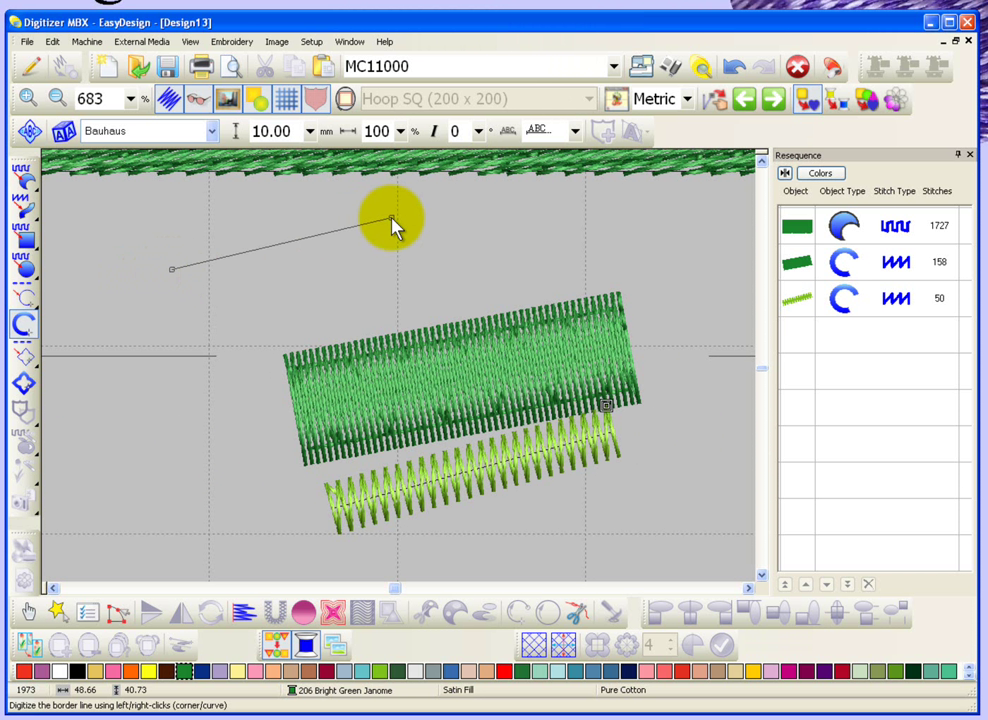
pyautogui.click(392, 226)
pyautogui.press('Return')
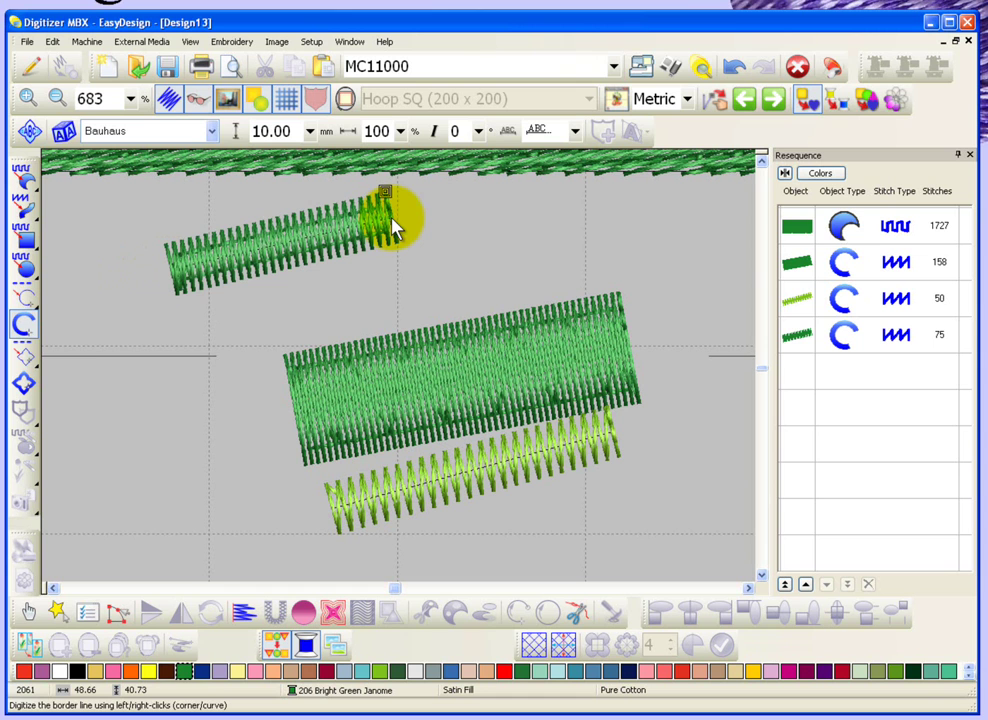
# Step: Recolour the new line Yellow Green, turn off its automatic underlay, and nudge it right
pyautogui.click(28, 611)
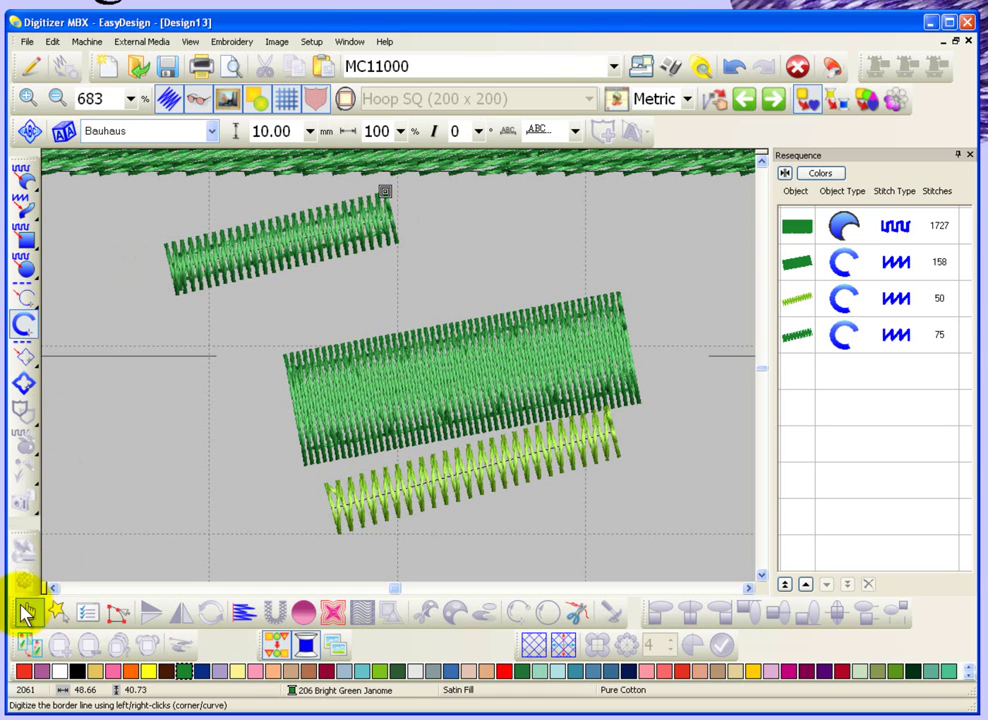
pyautogui.click(378, 672)
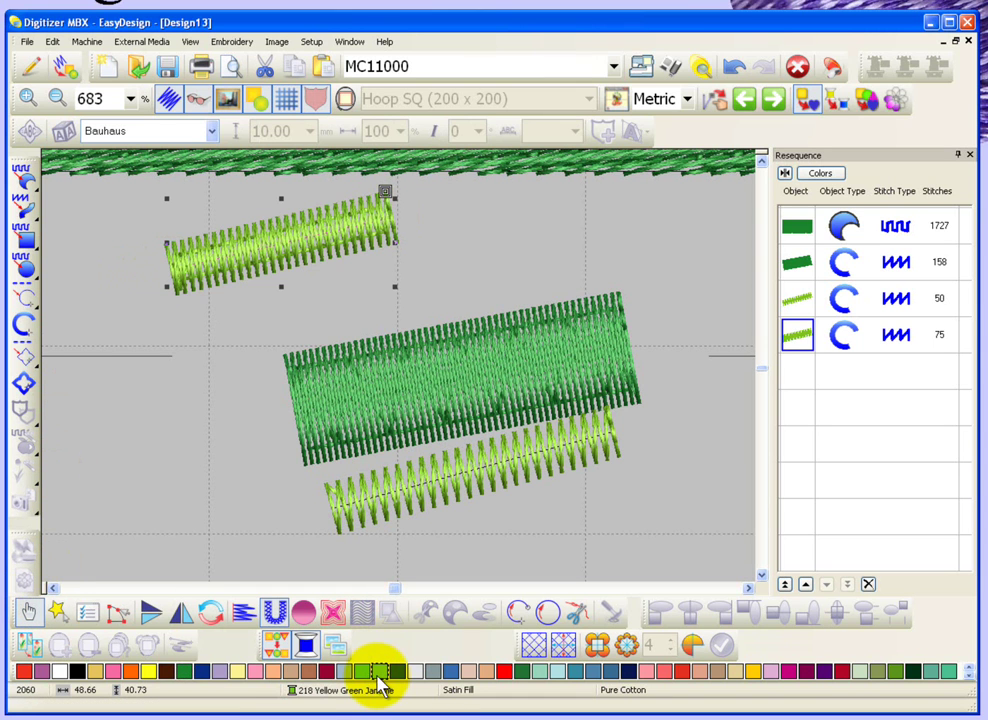
pyautogui.click(273, 612)
pyautogui.moveTo(315, 226); pyautogui.dragTo(362, 248)
# Step: Give the new satin line a Double Zigzag underlay, raising it to 73 stitches
pyautogui.doubleClick(362, 248)
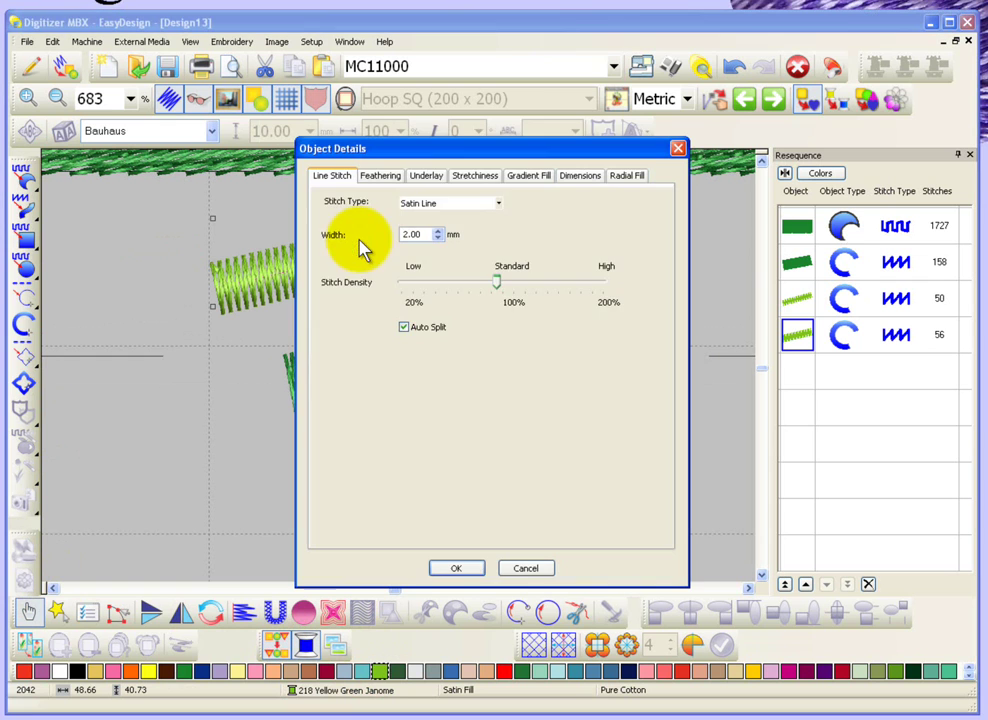
pyautogui.click(428, 176)
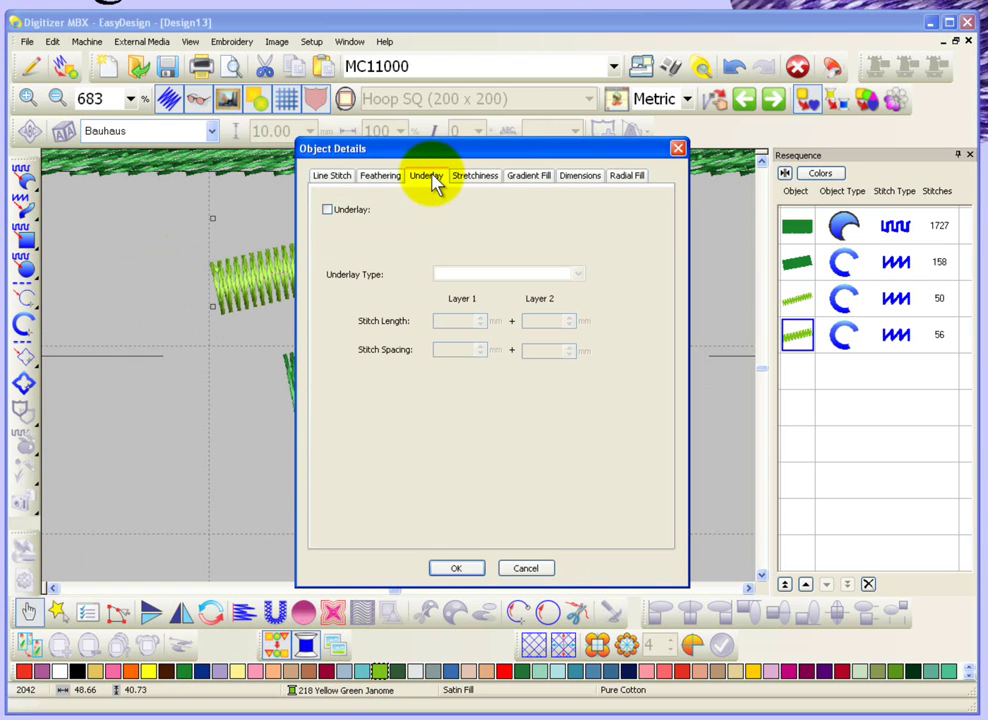
pyautogui.click(331, 214)
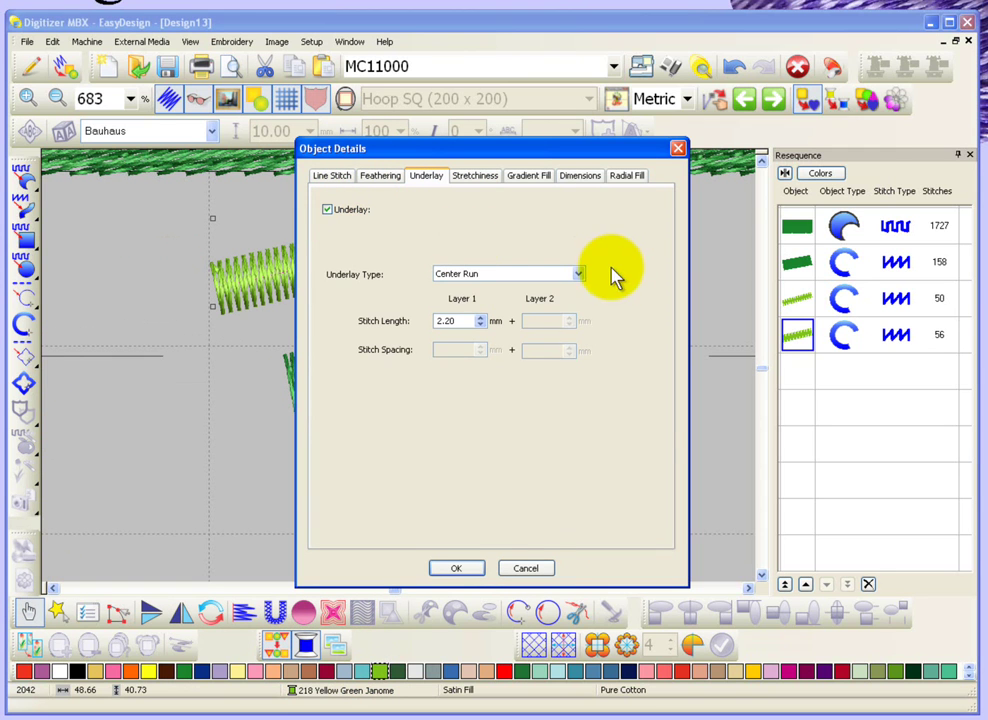
pyautogui.click(579, 275)
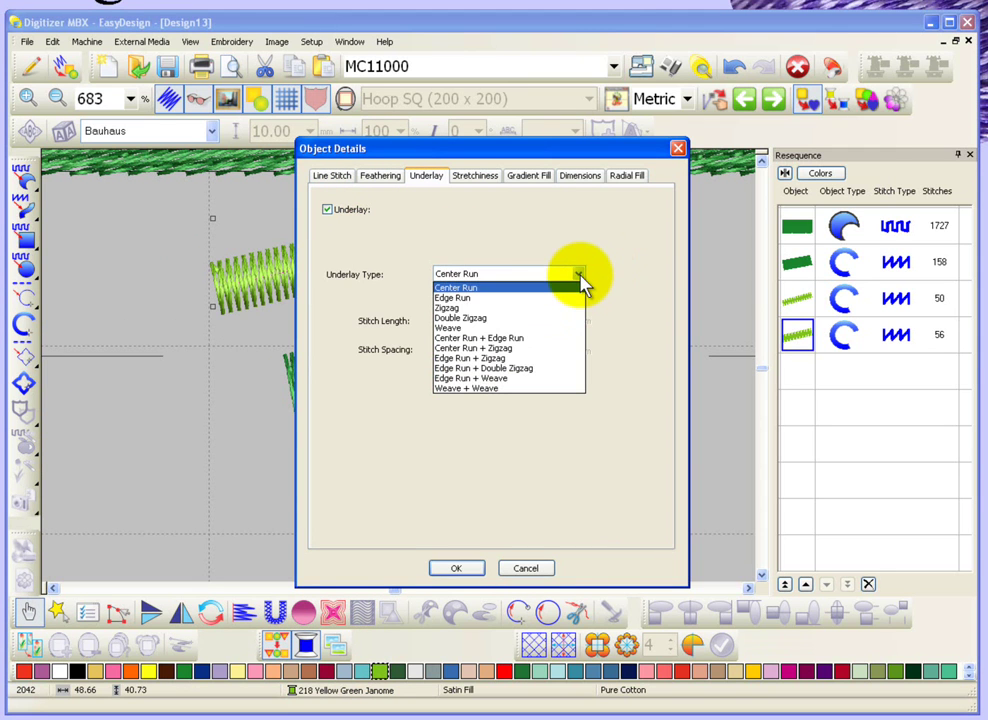
pyautogui.click(474, 320)
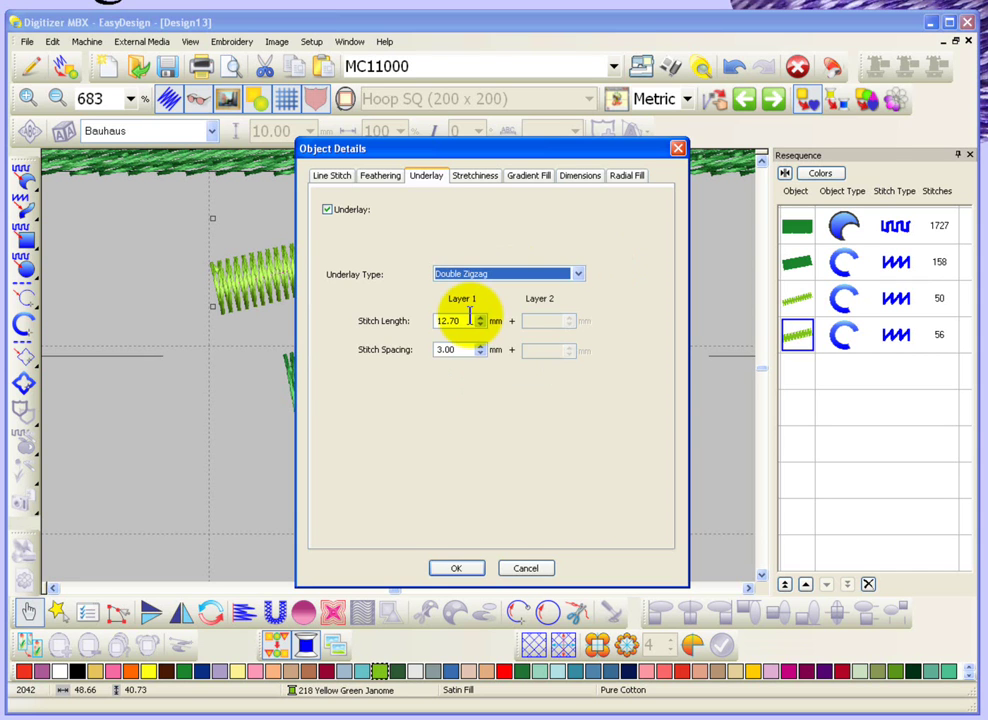
pyautogui.click(466, 568)
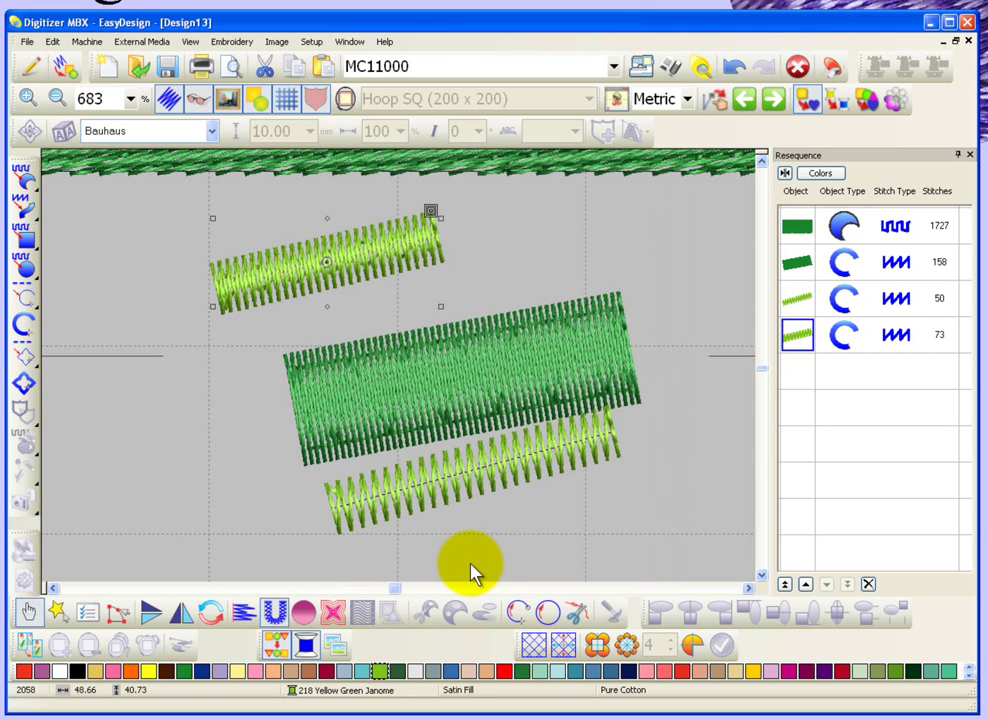
# Step: Set the dark-green column's Layer 2 underlay stitch spacing to 1 mm, totalling 184 stitches
pyautogui.click(443, 376)
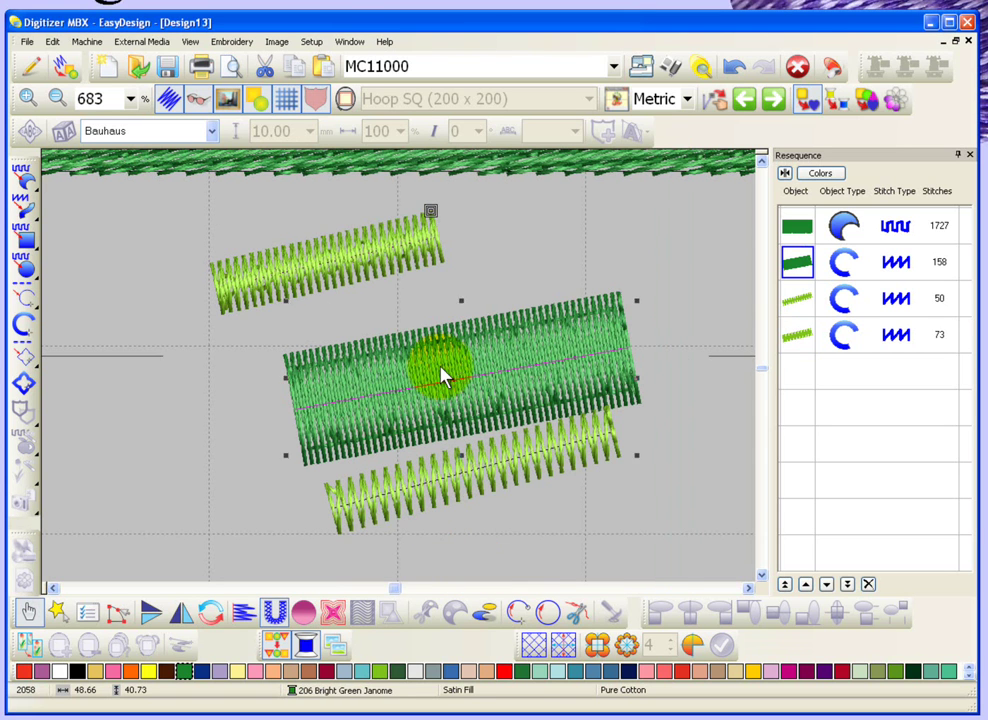
pyautogui.doubleClick(442, 374)
pyautogui.click(432, 177)
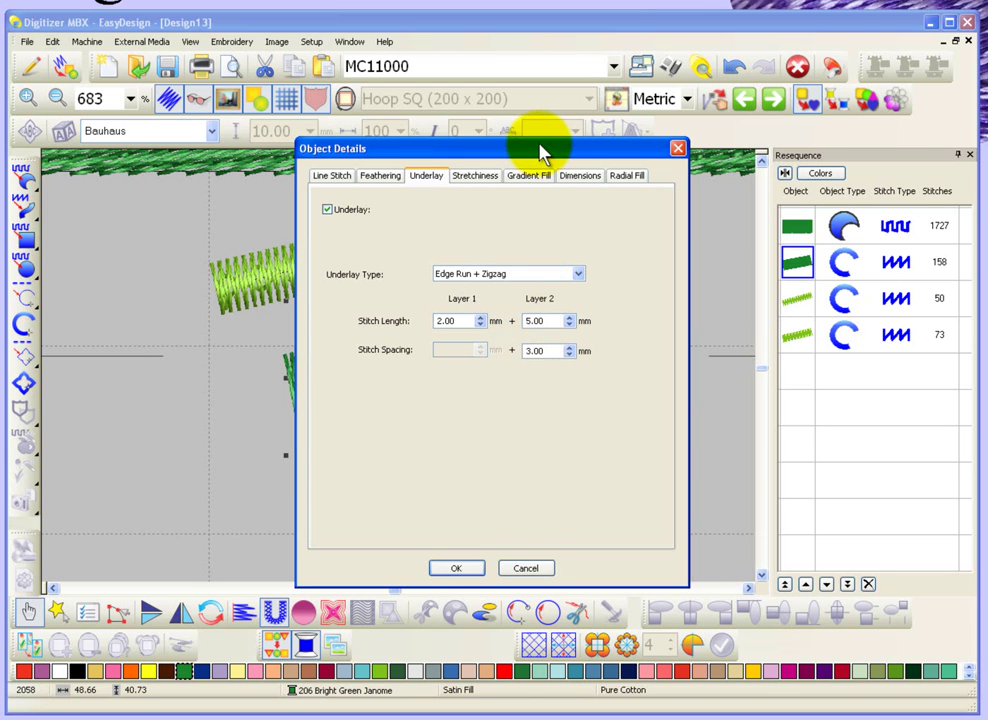
pyautogui.moveTo(547, 151); pyautogui.dragTo(785, 141)
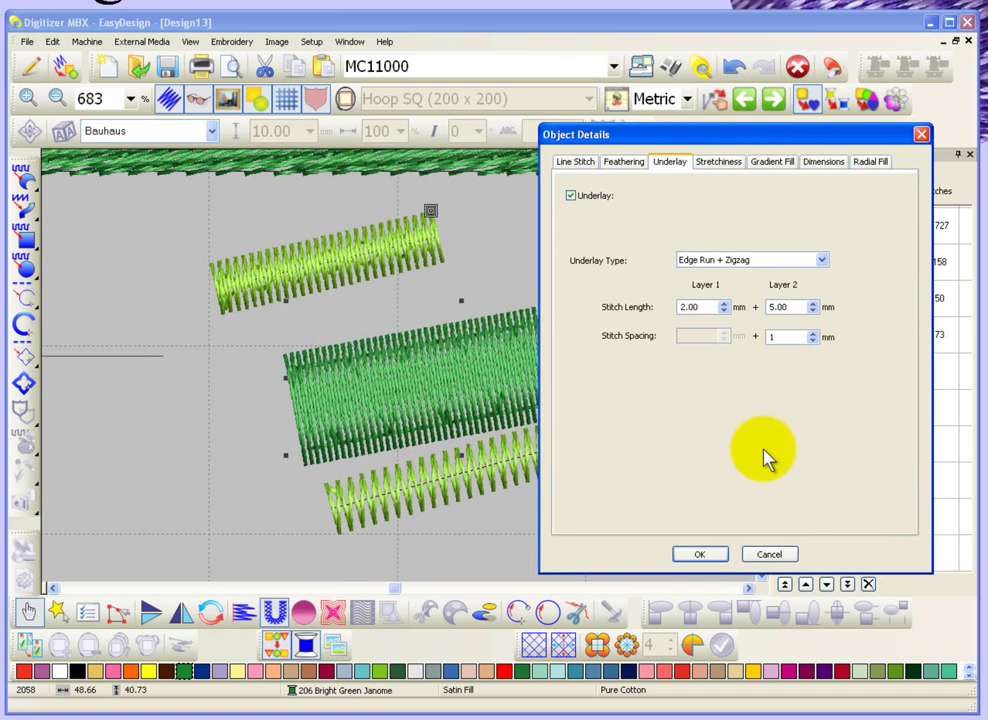
pyautogui.click(700, 555)
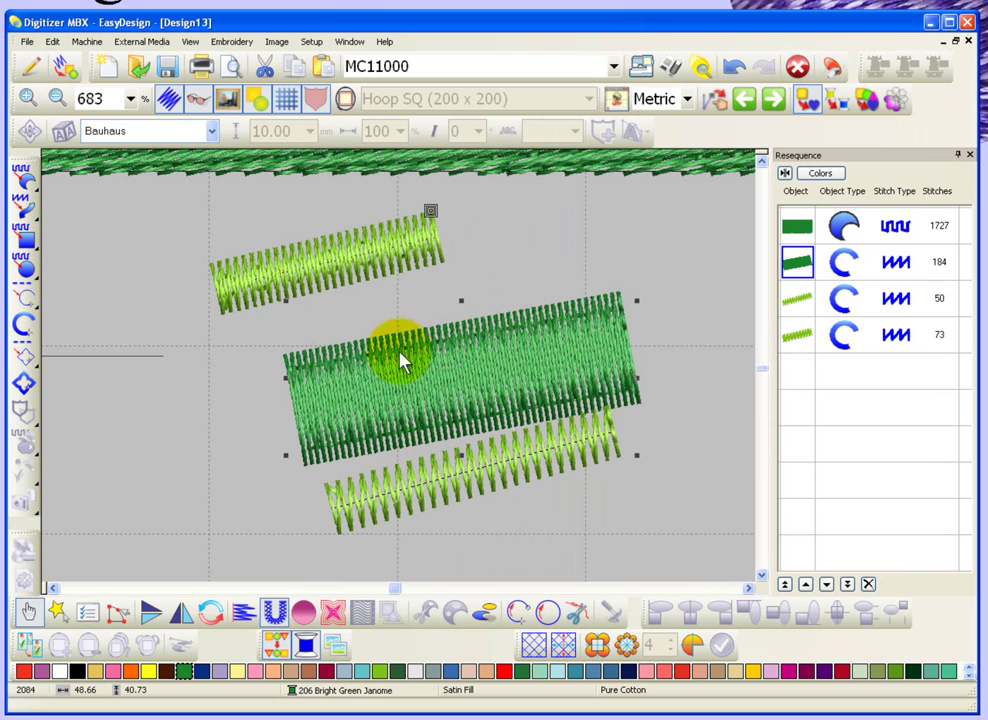
# Step: Toggle outline view on and off, then show the dark-green column's Underlay Type choices
pyautogui.click(196, 100)
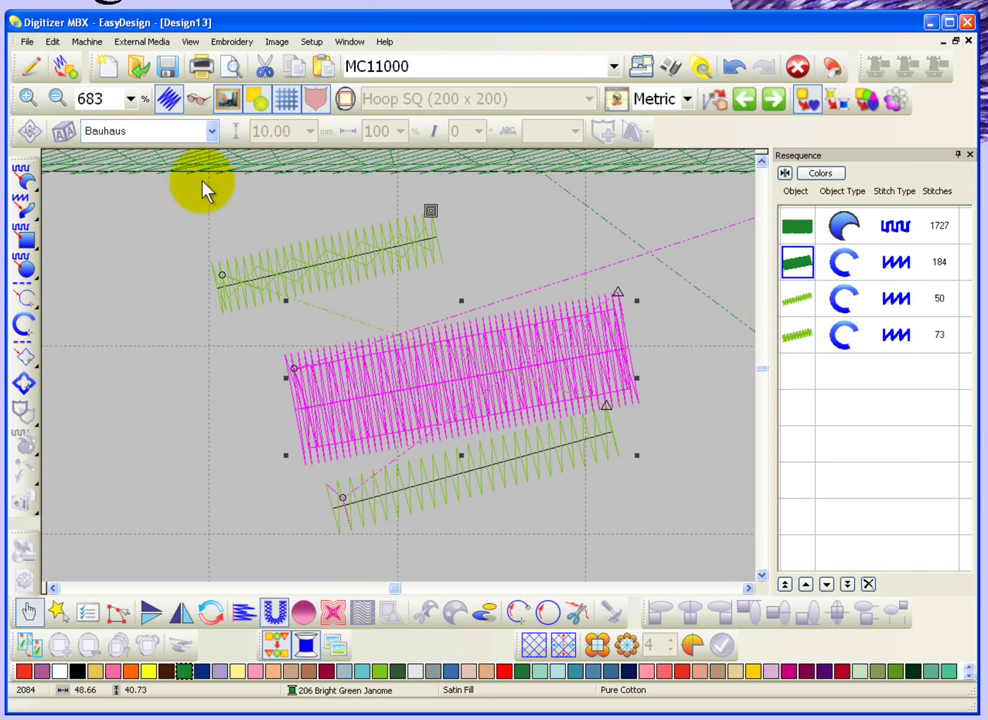
pyautogui.click(190, 98)
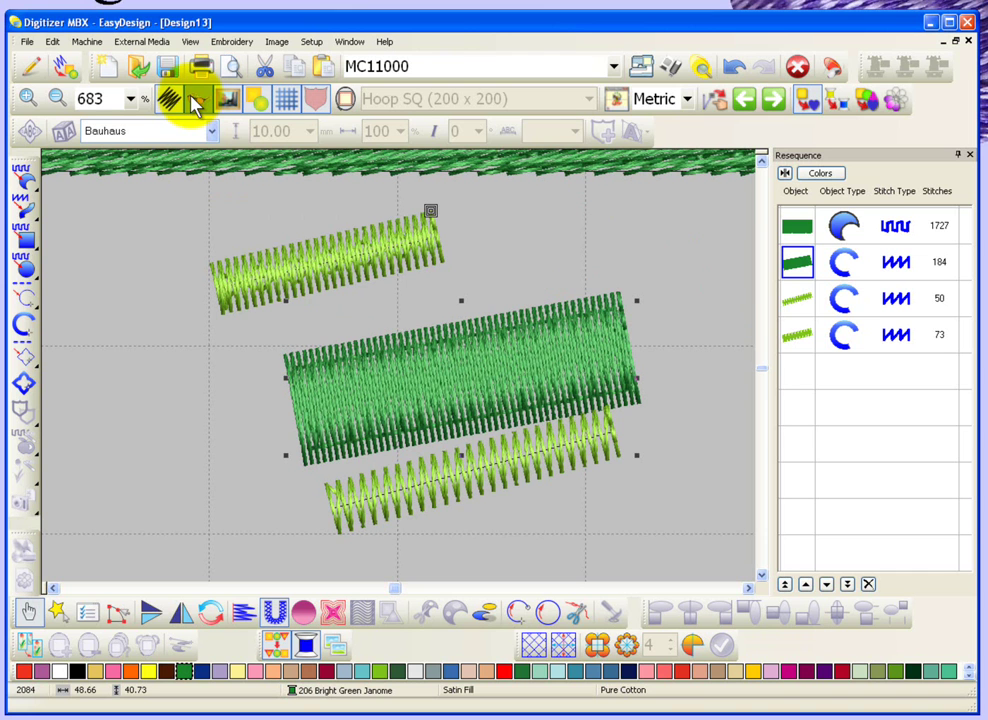
pyautogui.doubleClick(485, 398)
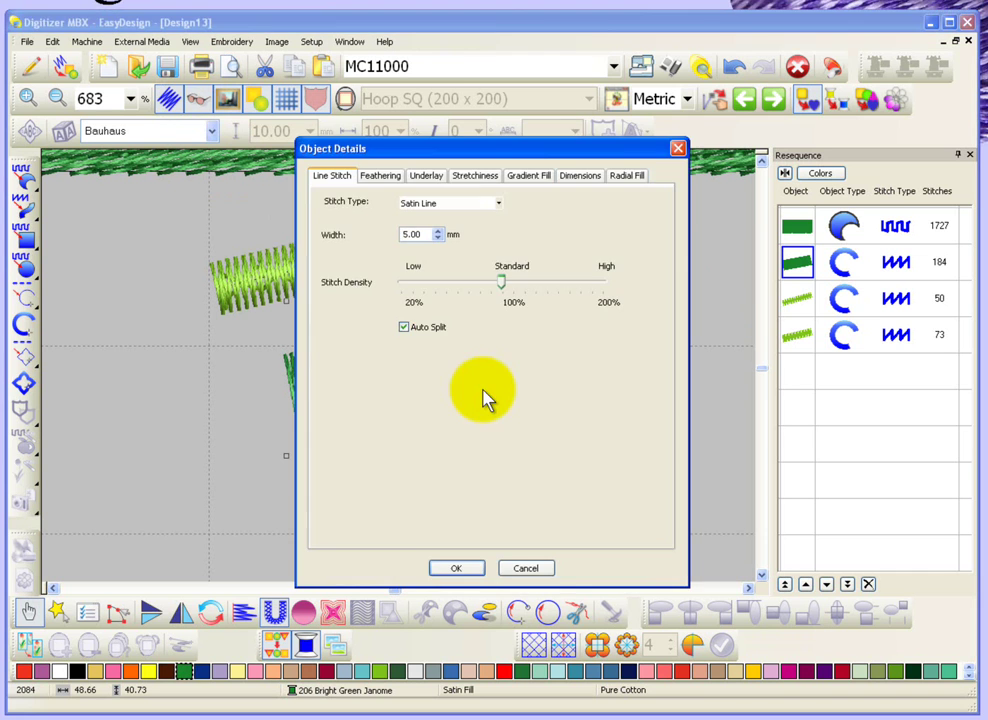
pyautogui.click(431, 179)
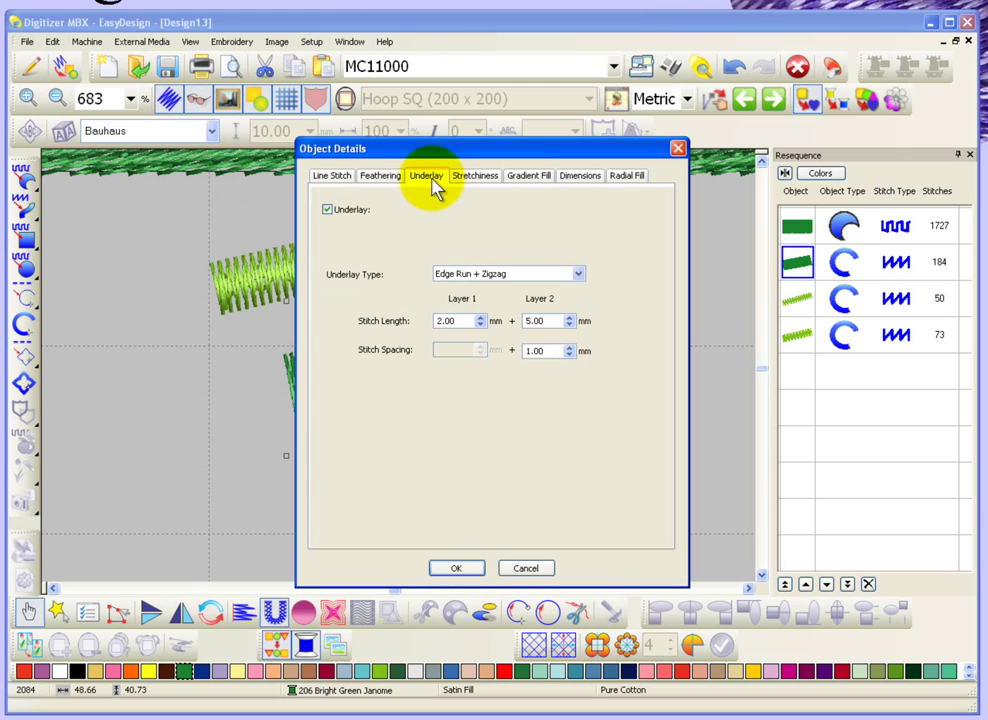
pyautogui.click(579, 275)
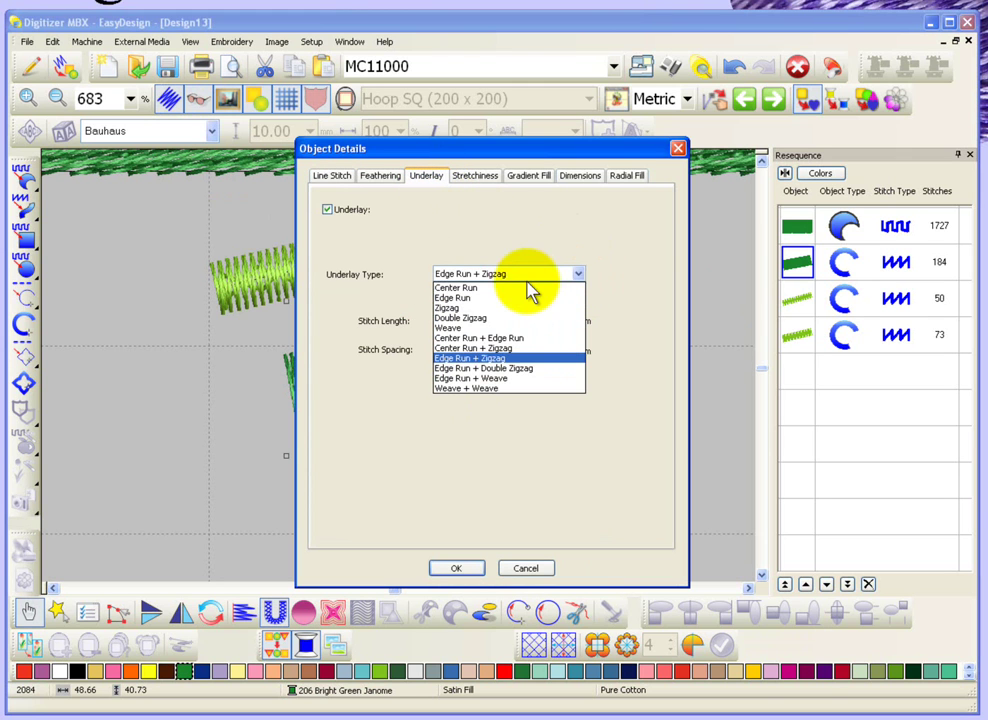